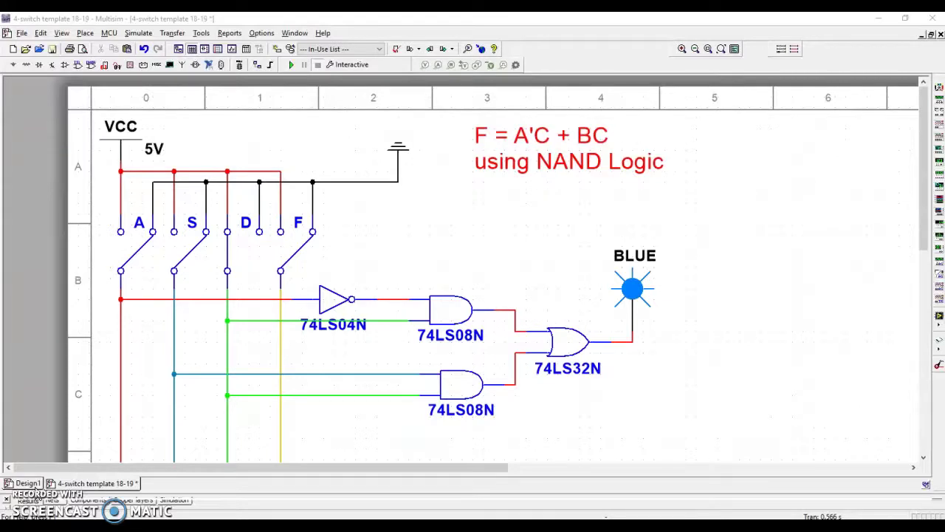
- Zoom out to the whole schematic sheet and flip input switches F and D
{"action": "scroll", "coordinate": [407, 364], "scroll_direction": "down", "scroll_amount": 1}
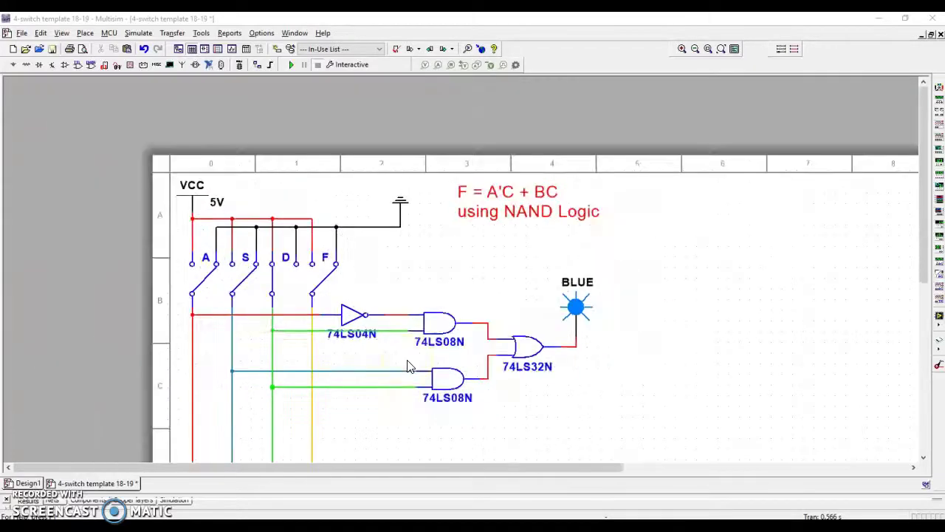
{"action": "scroll", "coordinate": [407, 364], "scroll_direction": "down", "scroll_amount": 3}
{"action": "left_click_drag", "start_coordinate": [433, 369], "coordinate": [428, 221]}
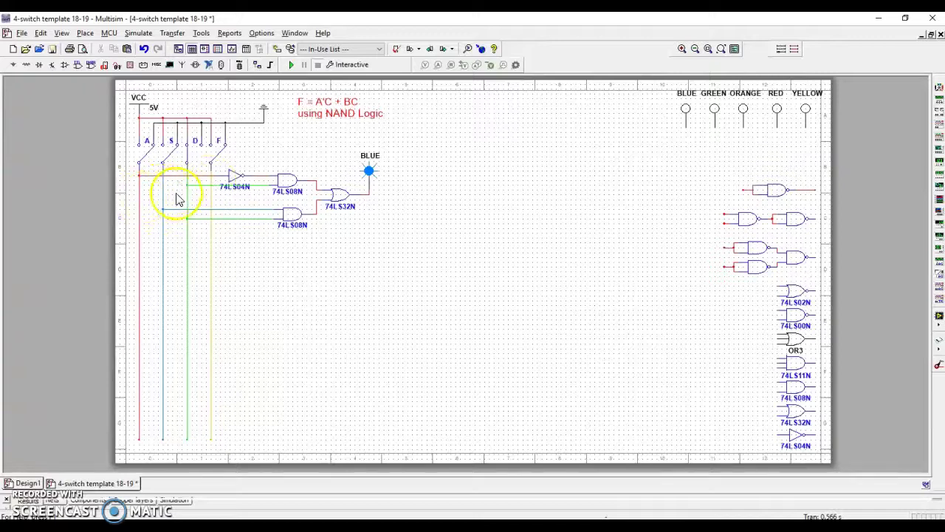
{"action": "left_click", "coordinate": [166, 154]}
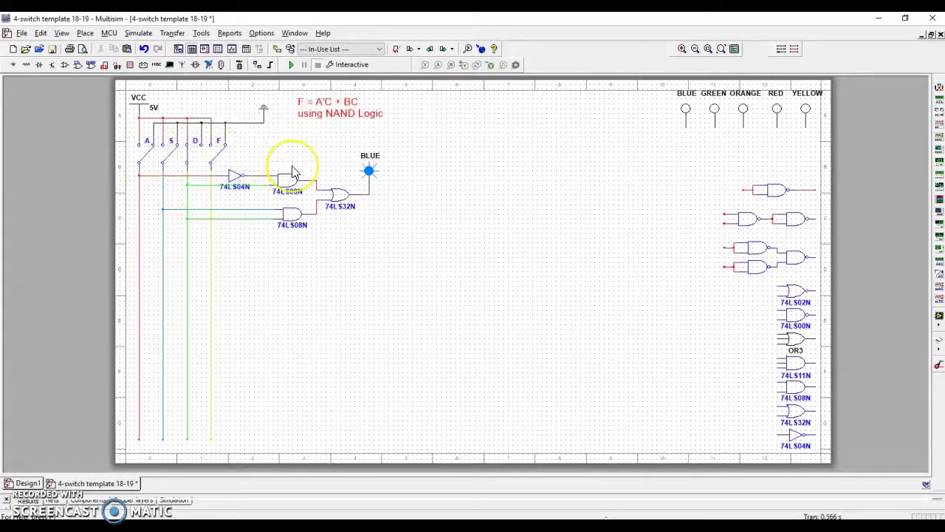
{"action": "key", "text": "f"}
{"action": "key", "text": "d"}
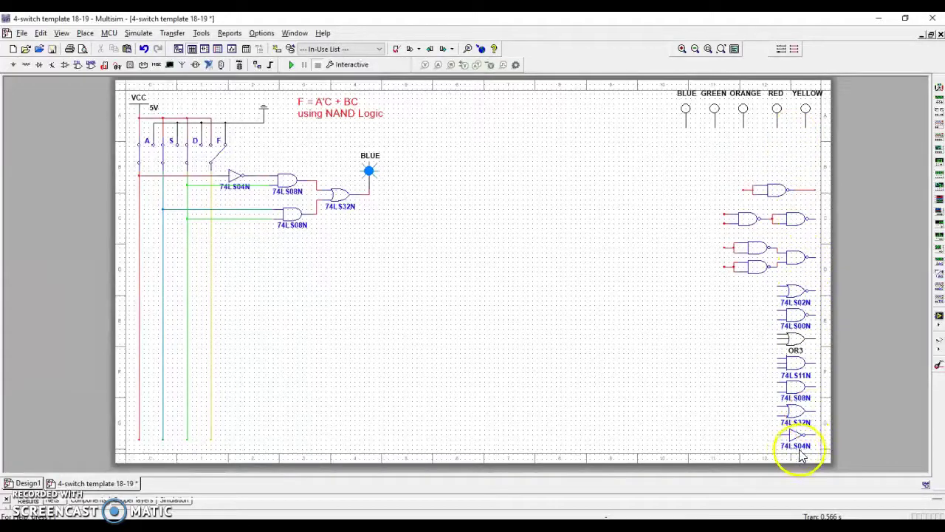
- Zoom in on the NAND-gate templates at the right of the sheet
{"action": "scroll", "coordinate": [796, 246], "scroll_direction": "up", "scroll_amount": 3}
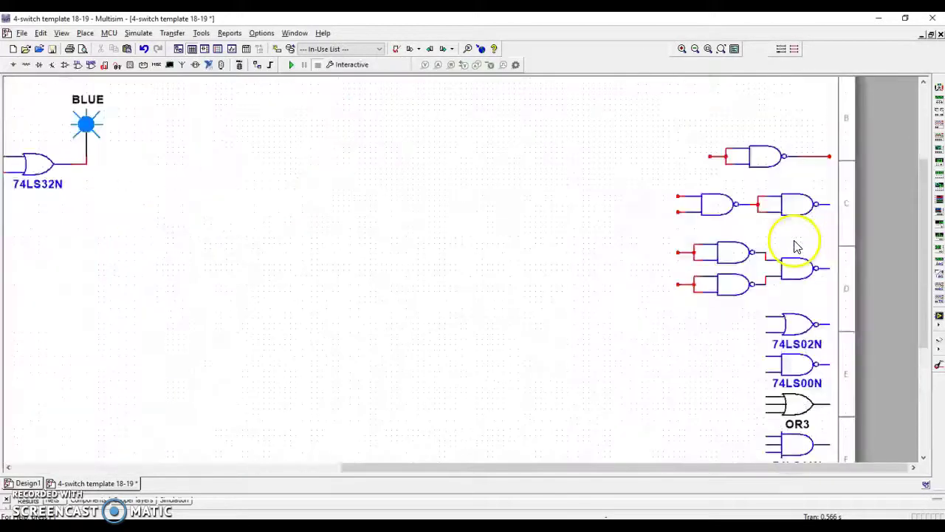
{"action": "scroll", "coordinate": [701, 228], "scroll_direction": "up", "scroll_amount": 5}
{"action": "left_click_drag", "start_coordinate": [658, 263], "coordinate": [626, 279]}
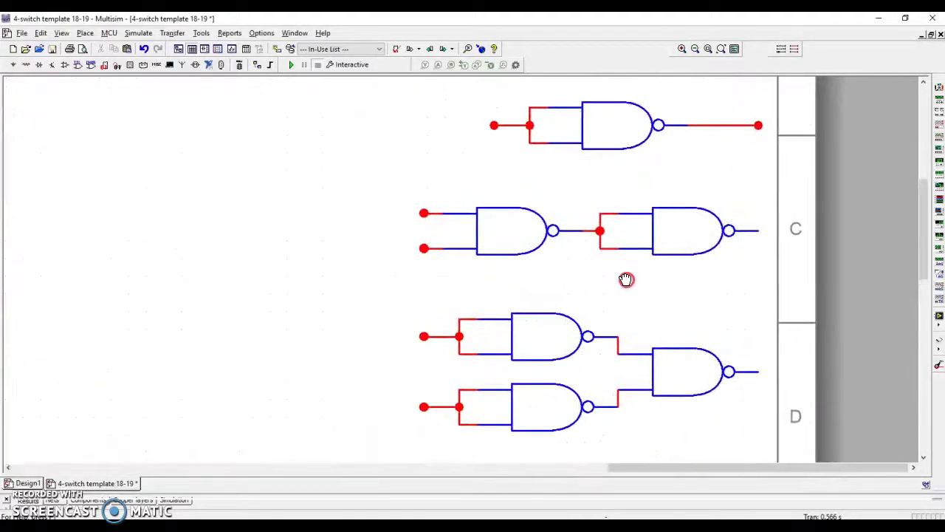
{"action": "scroll", "coordinate": [626, 279], "scroll_direction": "down", "scroll_amount": 2}
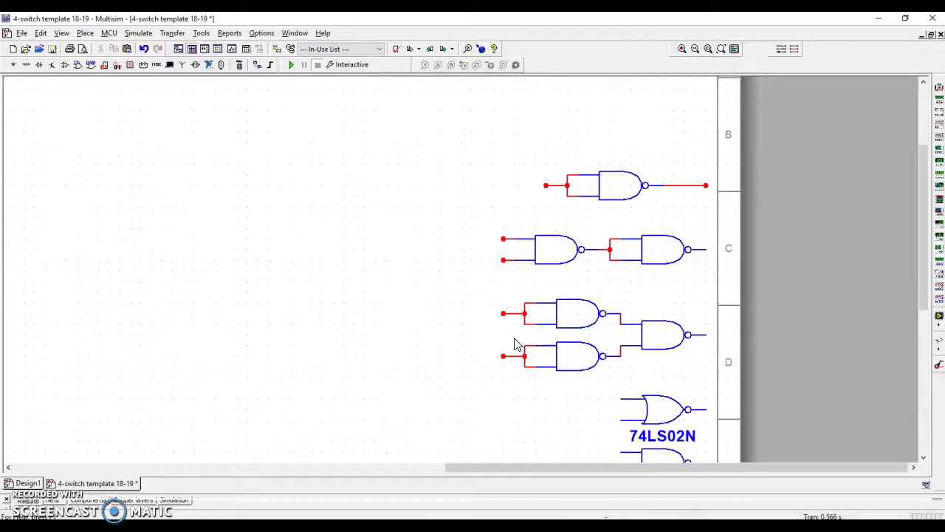
- Fit the full sheet in view, then select and deselect the 74LS04N inverter
{"action": "scroll", "coordinate": [211, 255], "scroll_direction": "down", "scroll_amount": 2}
{"action": "left_click_drag", "start_coordinate": [211, 255], "coordinate": [461, 232]}
{"action": "scroll", "coordinate": [639, 219], "scroll_direction": "down", "scroll_amount": 2}
{"action": "left_click_drag", "start_coordinate": [639, 219], "coordinate": [613, 235]}
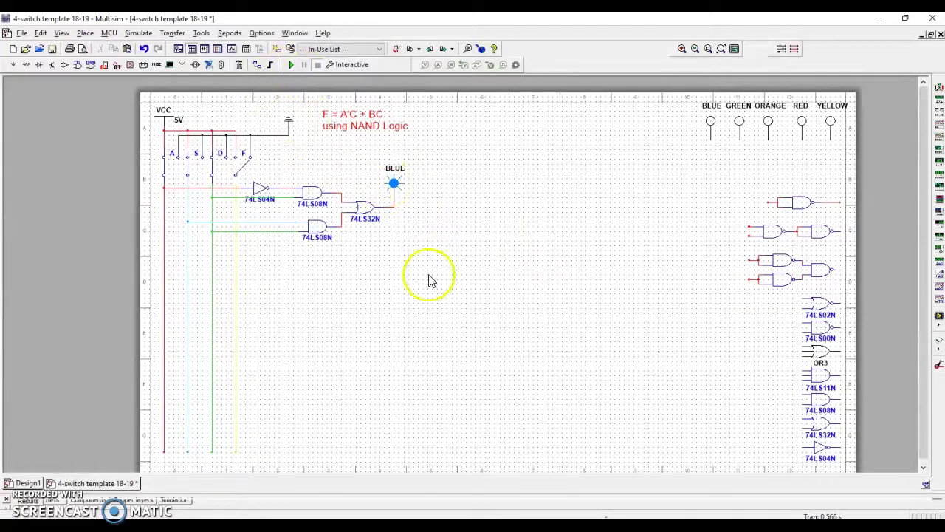
{"action": "left_click", "coordinate": [260, 194]}
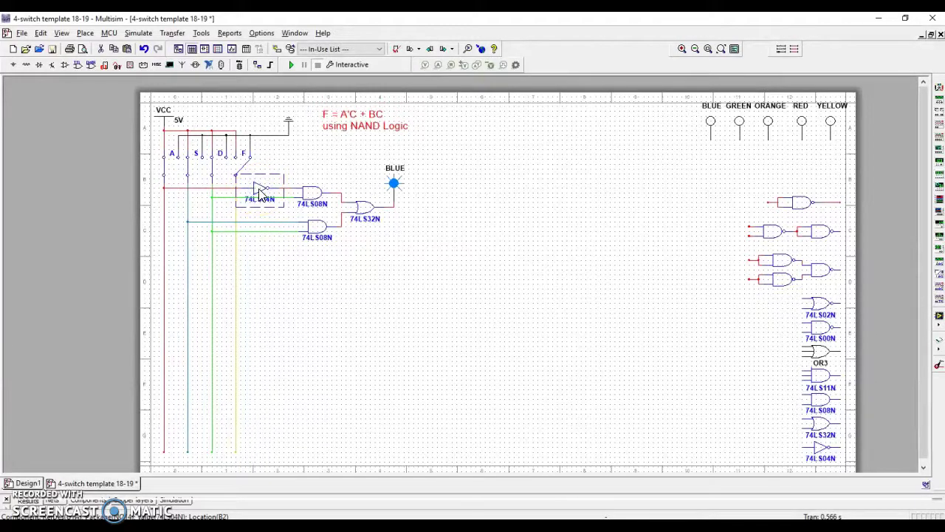
{"action": "left_click", "coordinate": [301, 286]}
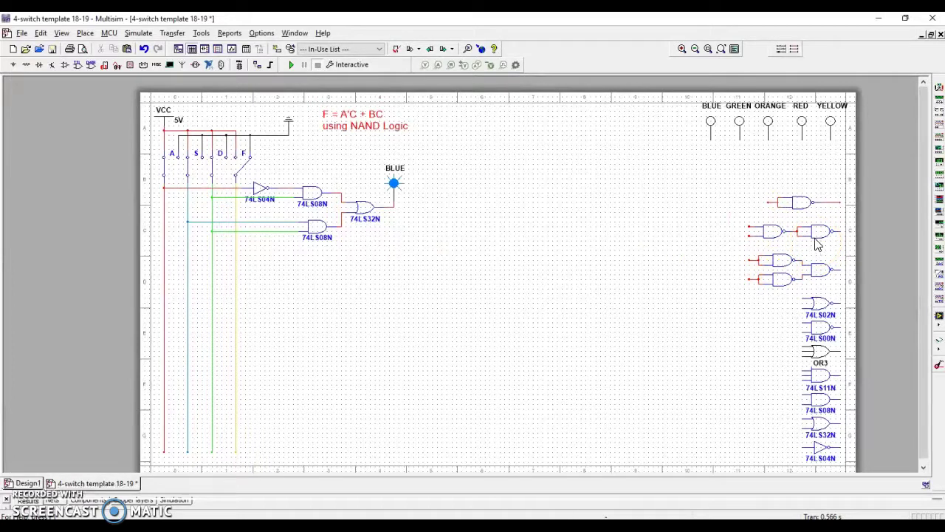
- Copy the single-NAND inverter template below the original circuit
{"action": "left_click_drag", "start_coordinate": [759, 187], "coordinate": [849, 222]}
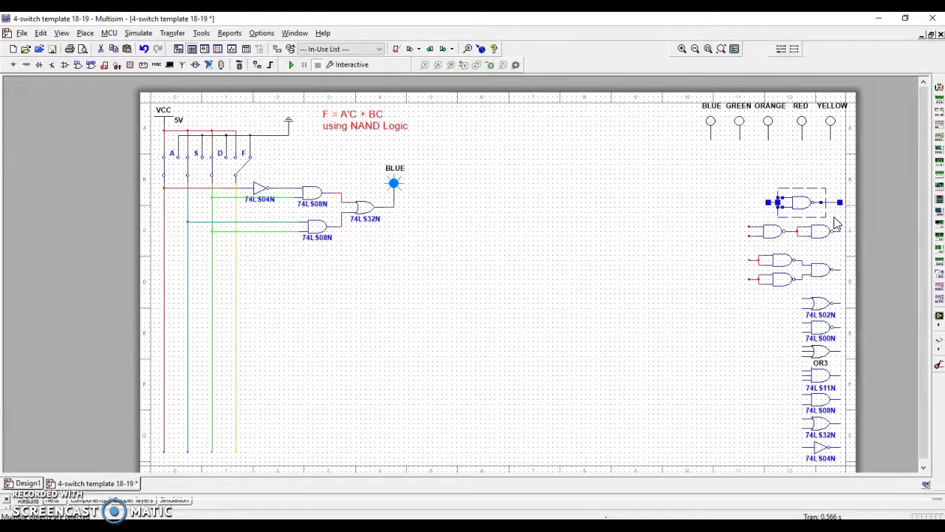
{"action": "key", "text": "ctrl+v"}
{"action": "left_click", "coordinate": [251, 277]}
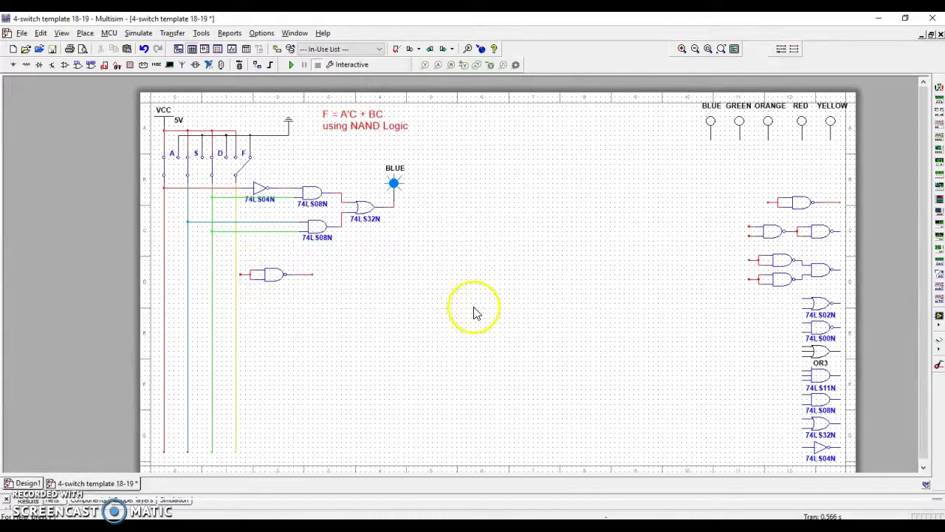
- Paste two stacked copies of the two-NAND AND equivalent
{"action": "left_click", "coordinate": [804, 238]}
{"action": "left_click_drag", "start_coordinate": [745, 217], "coordinate": [846, 244]}
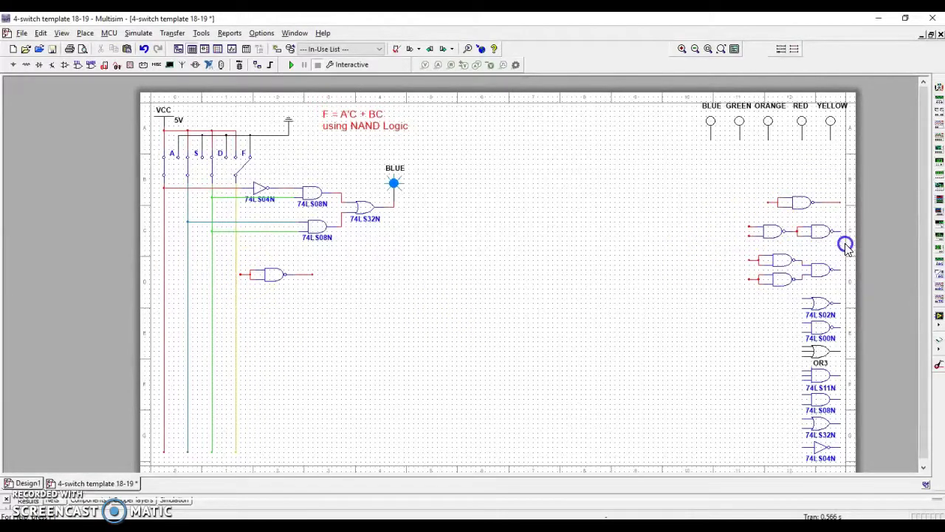
{"action": "key", "text": "ctrl+c"}
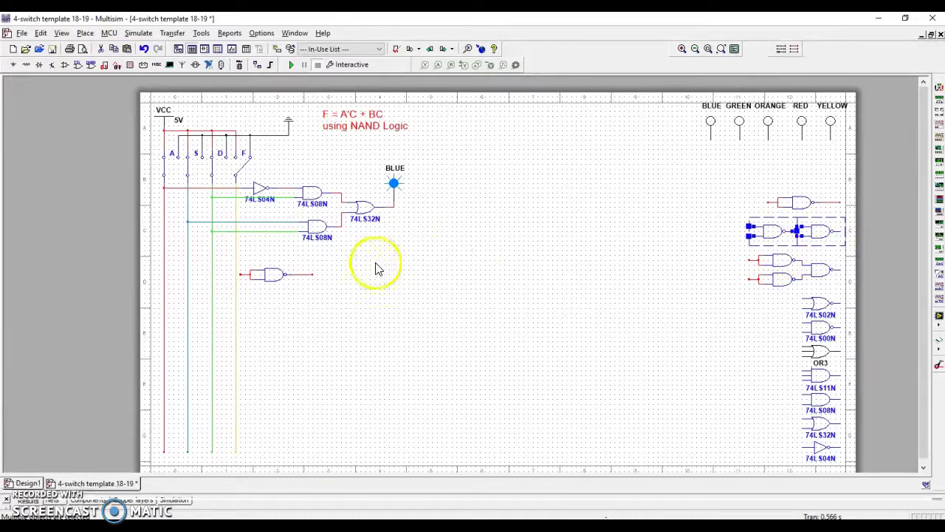
{"action": "key", "text": "ctrl+v"}
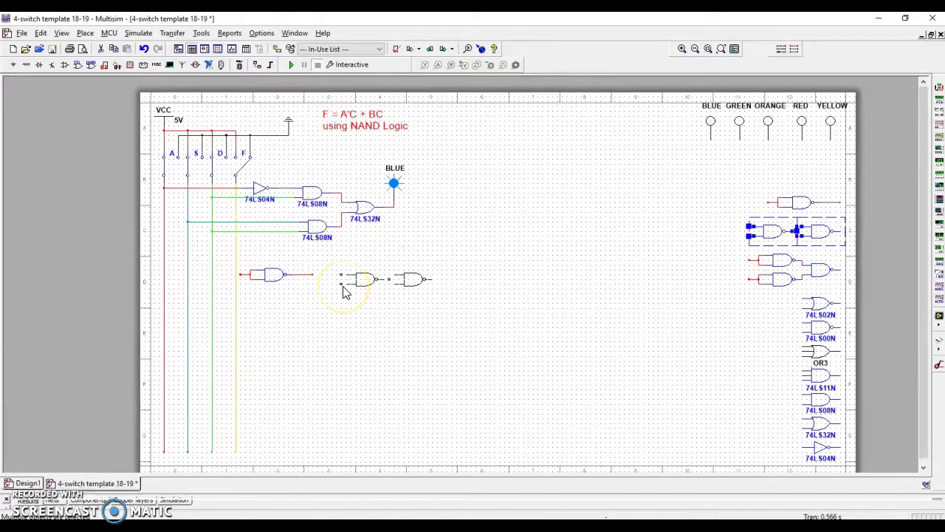
{"action": "left_click", "coordinate": [344, 291]}
{"action": "key", "text": "ctrl+v"}
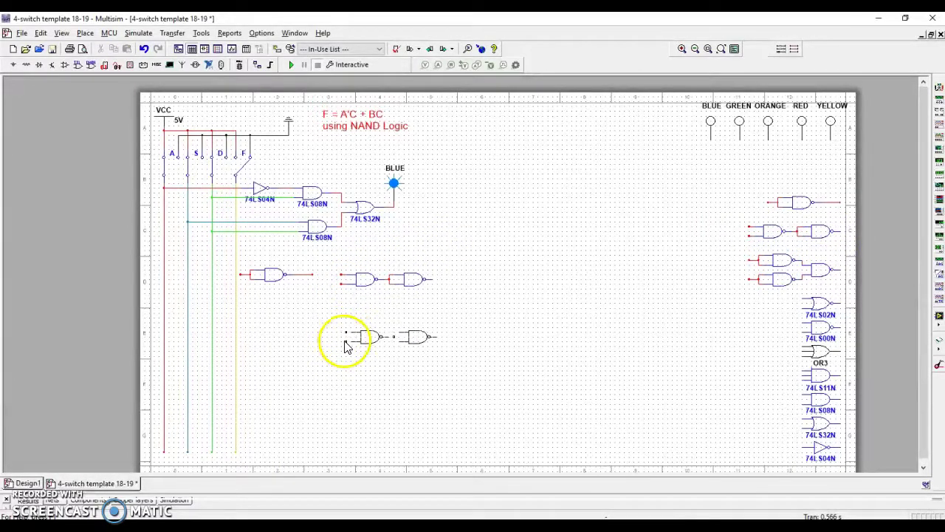
{"action": "left_click", "coordinate": [340, 316]}
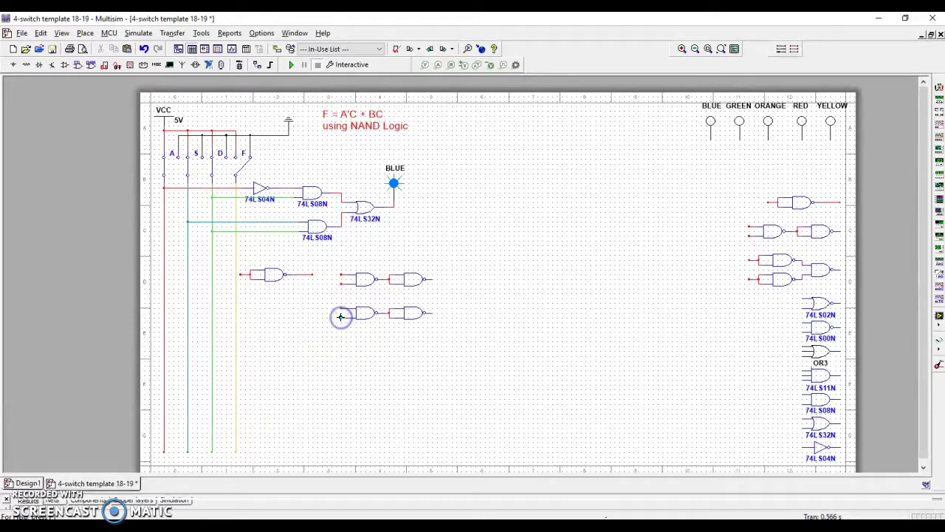
- Paste a copy of the three-NAND OR group right of the AND pairs
{"action": "left_click_drag", "start_coordinate": [739, 249], "coordinate": [844, 288]}
{"action": "key", "text": "ctrl+c"}
{"action": "key", "text": "ctrl+v"}
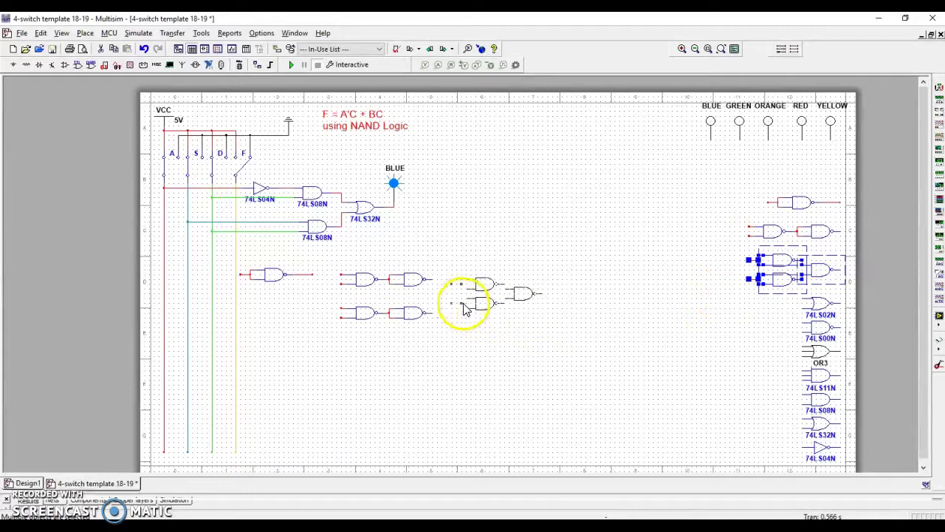
{"action": "left_click", "coordinate": [459, 309]}
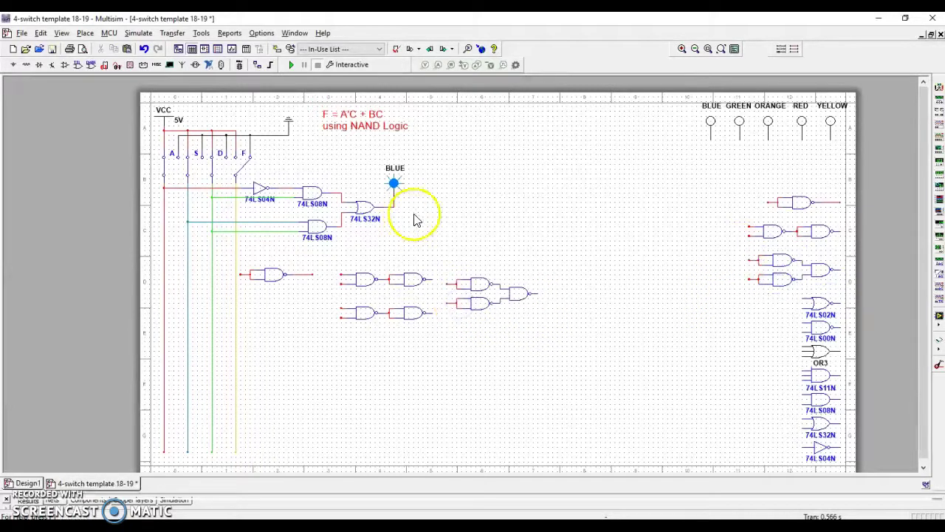
- Copy the GREEN probe to the NAND OR group's output
{"action": "left_click", "coordinate": [740, 125]}
{"action": "key", "text": "ctrl+c"}
{"action": "key", "text": "ctrl+v"}
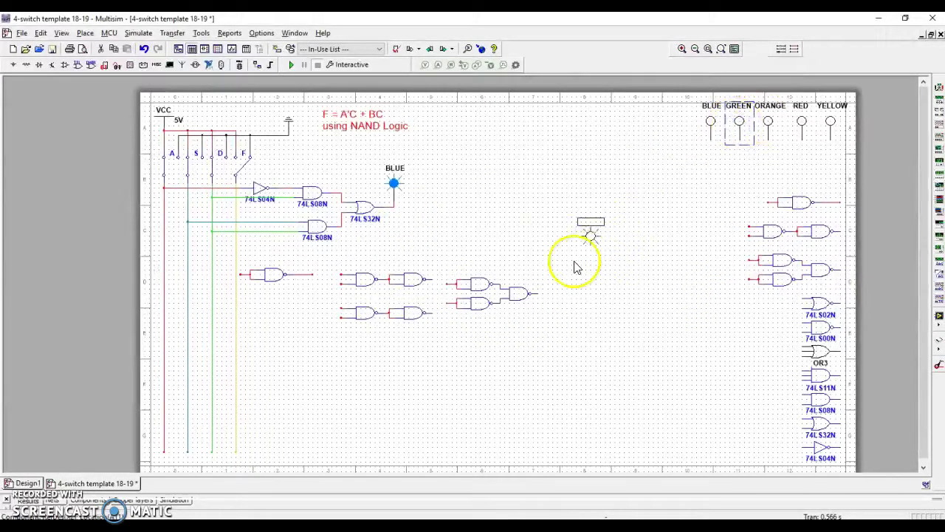
{"action": "left_click", "coordinate": [544, 290]}
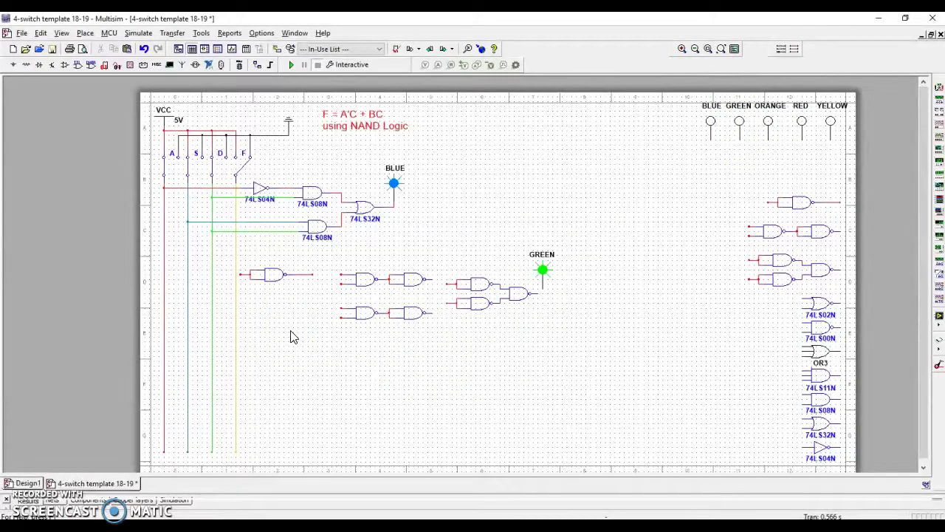
- Wire the inverter to the A line and the D line into both middle NANDs
{"action": "scroll", "coordinate": [292, 337], "scroll_direction": "up", "scroll_amount": 3}
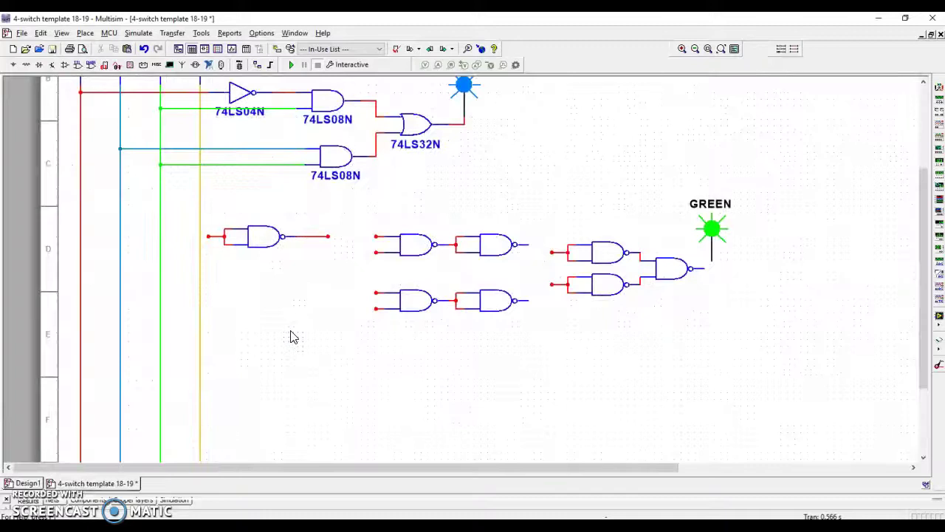
{"action": "left_click_drag", "start_coordinate": [292, 334], "coordinate": [346, 384]}
{"action": "left_click", "coordinate": [269, 294]}
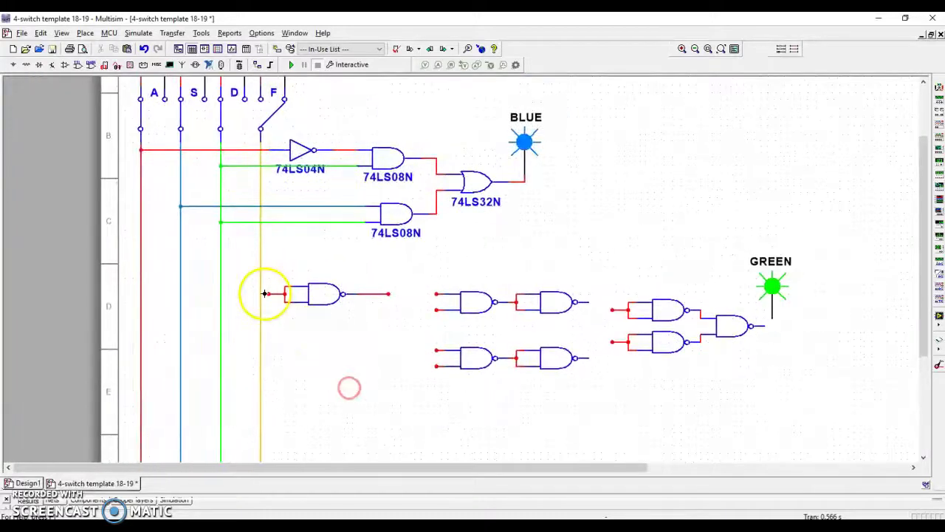
{"action": "left_click", "coordinate": [140, 294]}
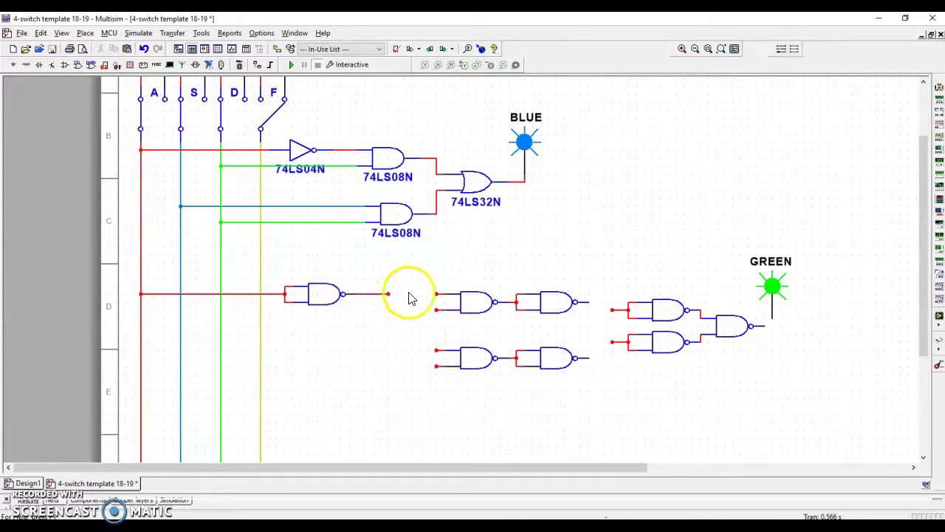
{"action": "left_click", "coordinate": [436, 294]}
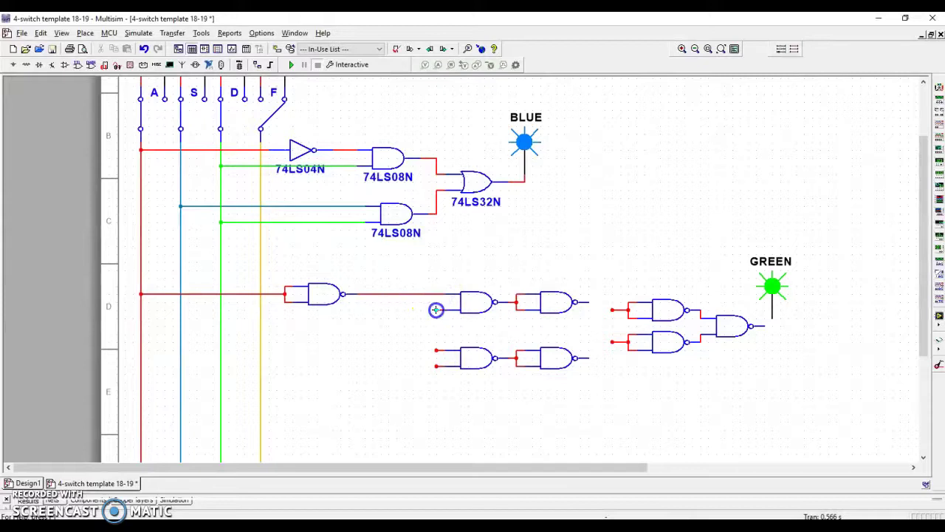
{"action": "left_click_drag", "start_coordinate": [436, 309], "coordinate": [218, 309]}
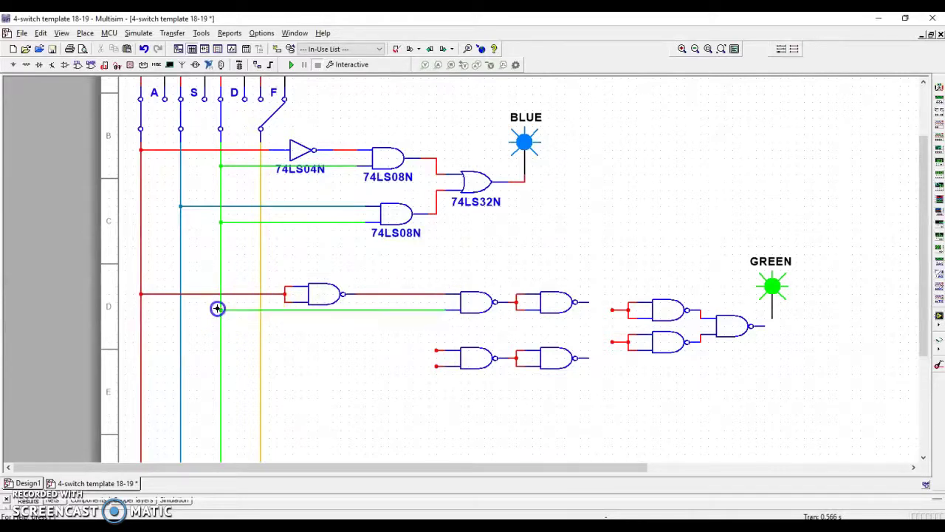
{"action": "left_click_drag", "start_coordinate": [372, 366], "coordinate": [180, 349]}
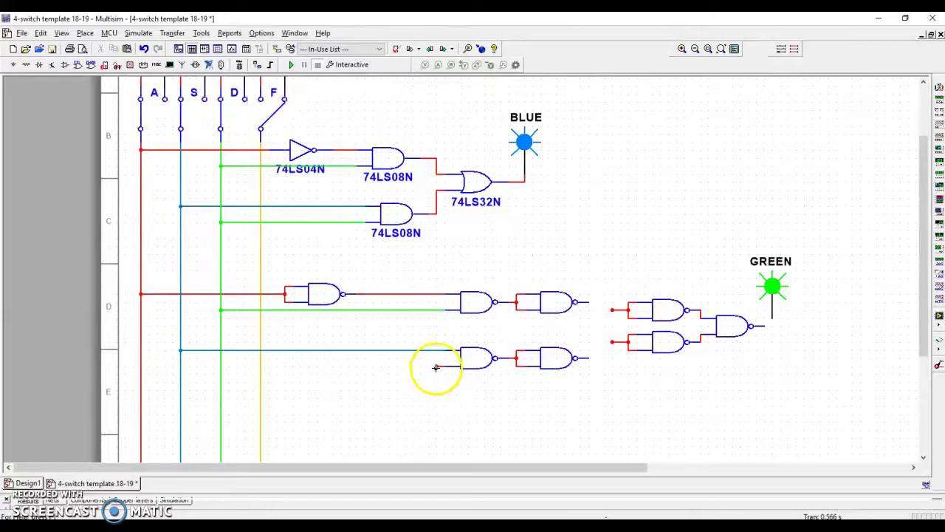
{"action": "mouse_move", "coordinate": [436, 366]}
{"action": "left_mouse_down"}
{"action": "mouse_move", "coordinate": [301, 359]}
{"action": "mouse_move", "coordinate": [221, 367]}
{"action": "left_mouse_up"}
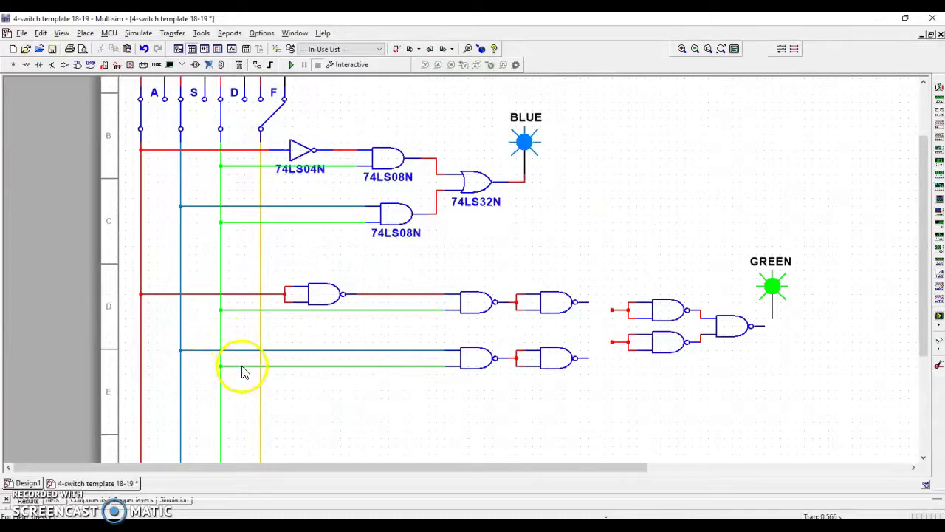
- Connect both middle NAND outputs to the output stage and the final output to GREEN
{"action": "left_click", "coordinate": [588, 359]}
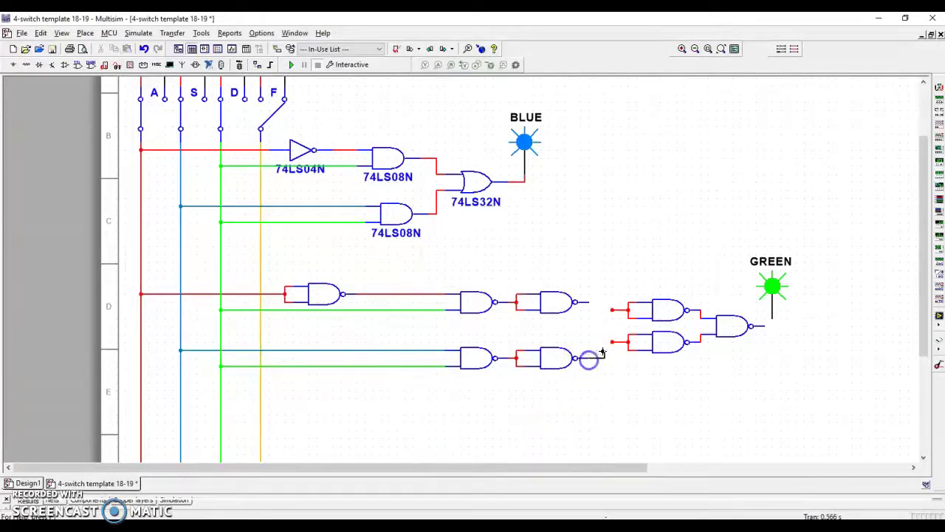
{"action": "left_click", "coordinate": [611, 343]}
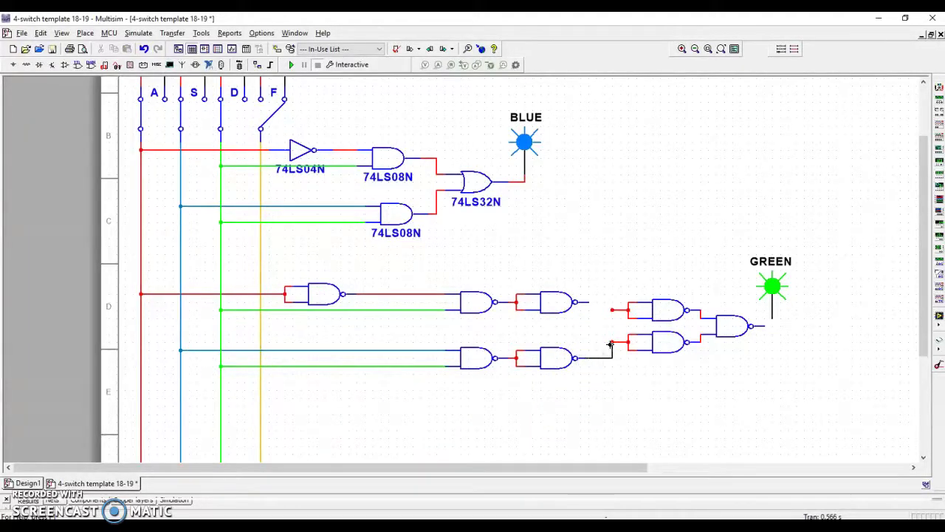
{"action": "left_click", "coordinate": [588, 302]}
{"action": "left_click", "coordinate": [612, 311]}
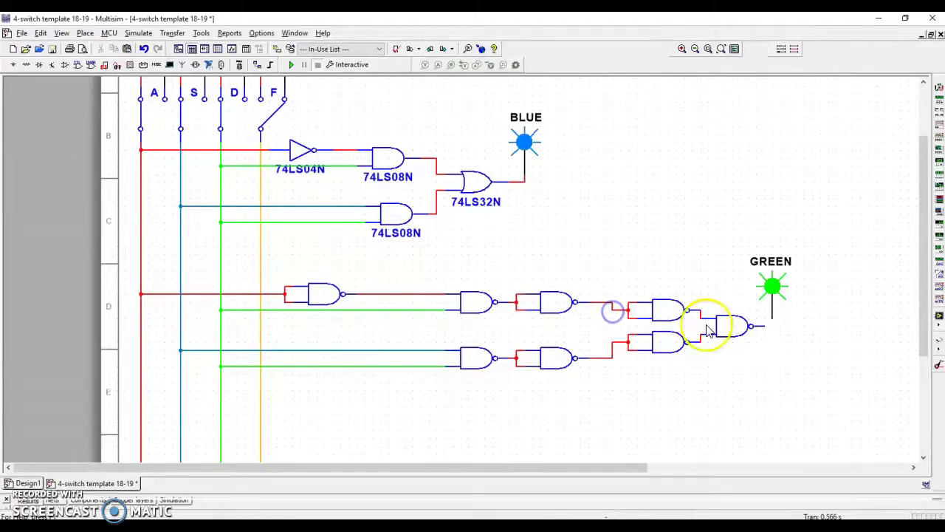
{"action": "left_click", "coordinate": [772, 322]}
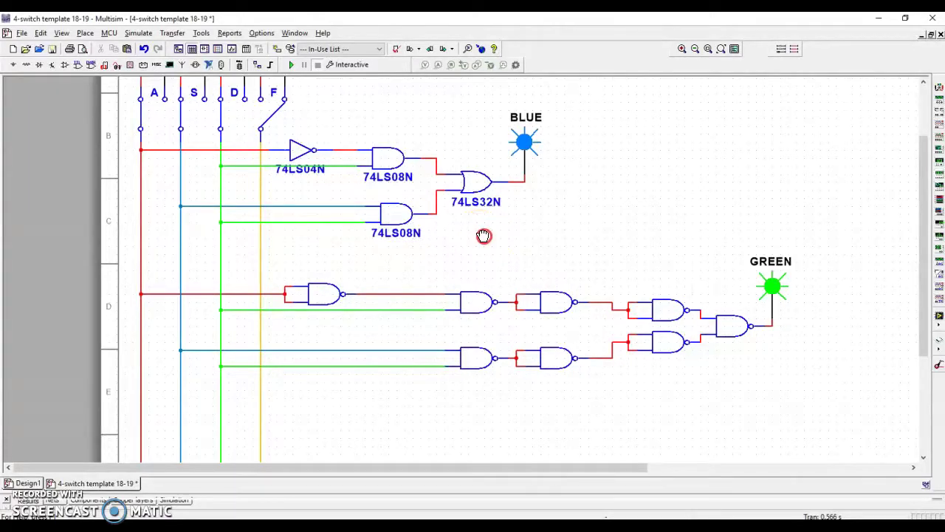
{"action": "scroll", "coordinate": [482, 234], "scroll_direction": "down", "scroll_amount": 2}
{"action": "scroll", "coordinate": [573, 288], "scroll_direction": "up", "scroll_amount": 3}
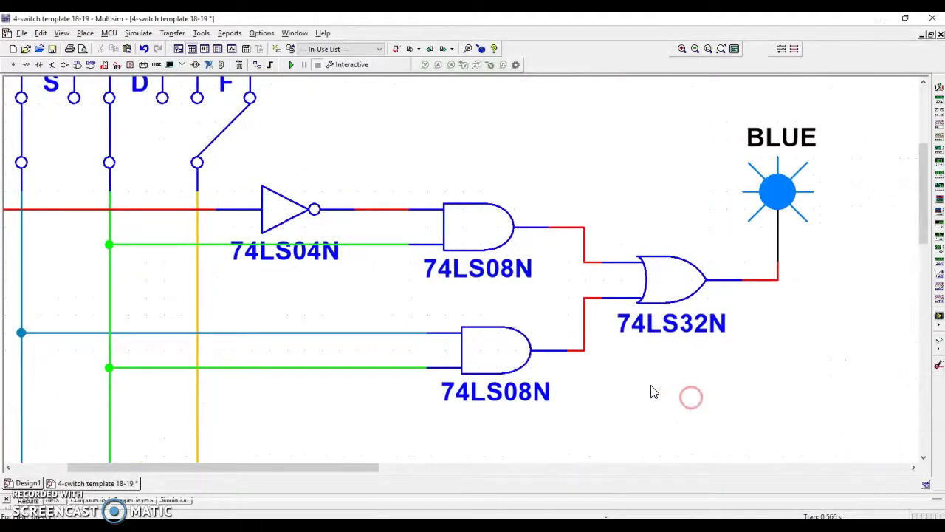
{"action": "left_click", "coordinate": [288, 209]}
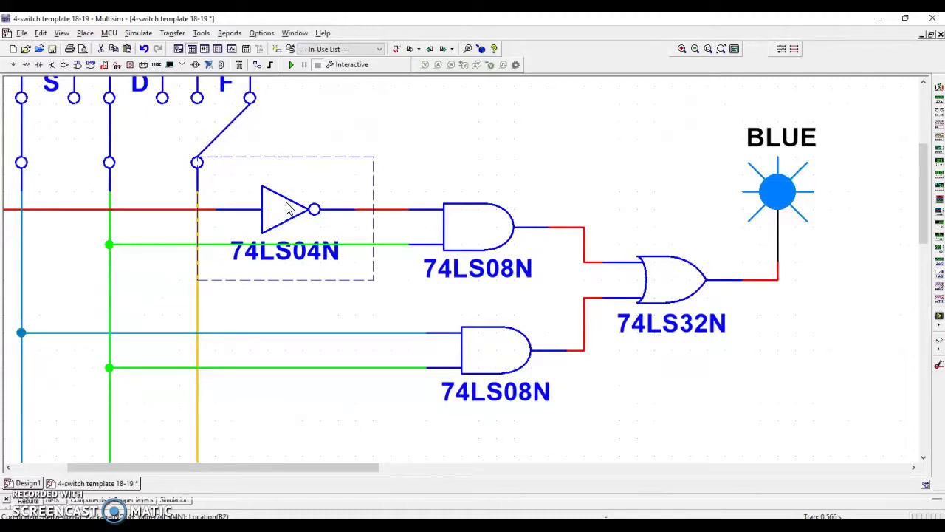
{"action": "left_click", "coordinate": [484, 226]}
{"action": "left_click", "coordinate": [495, 343]}
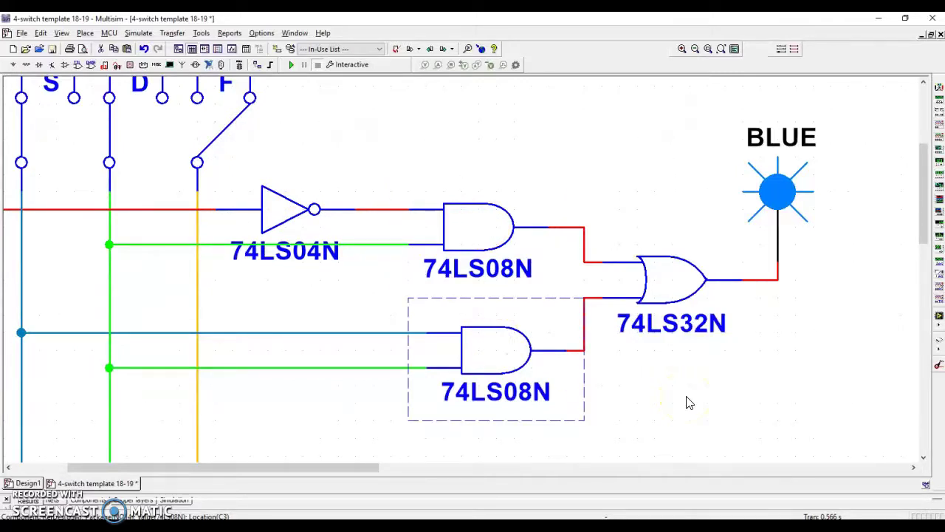
{"action": "left_click", "coordinate": [655, 324]}
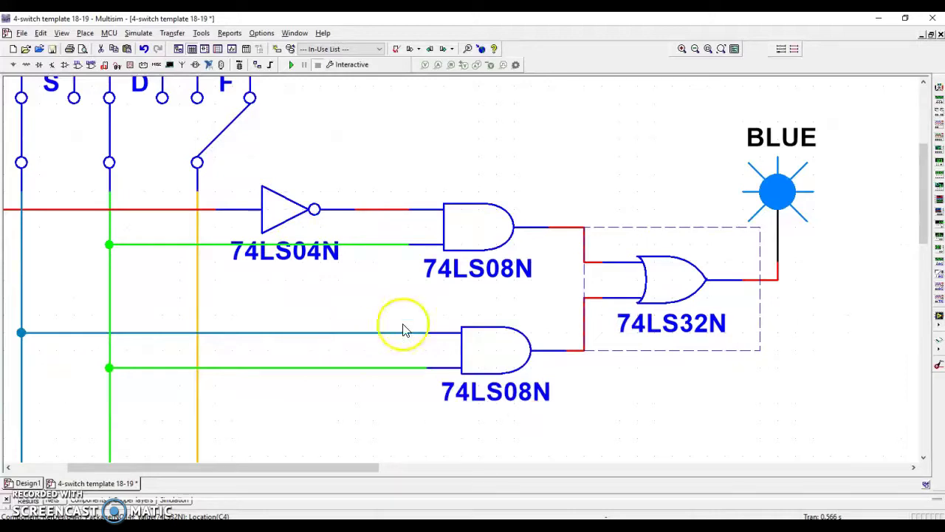
{"action": "scroll", "coordinate": [496, 362], "scroll_direction": "down", "scroll_amount": 3}
{"action": "left_click_drag", "start_coordinate": [496, 360], "coordinate": [277, 147]}
{"action": "scroll", "coordinate": [359, 170], "scroll_direction": "up", "scroll_amount": 2}
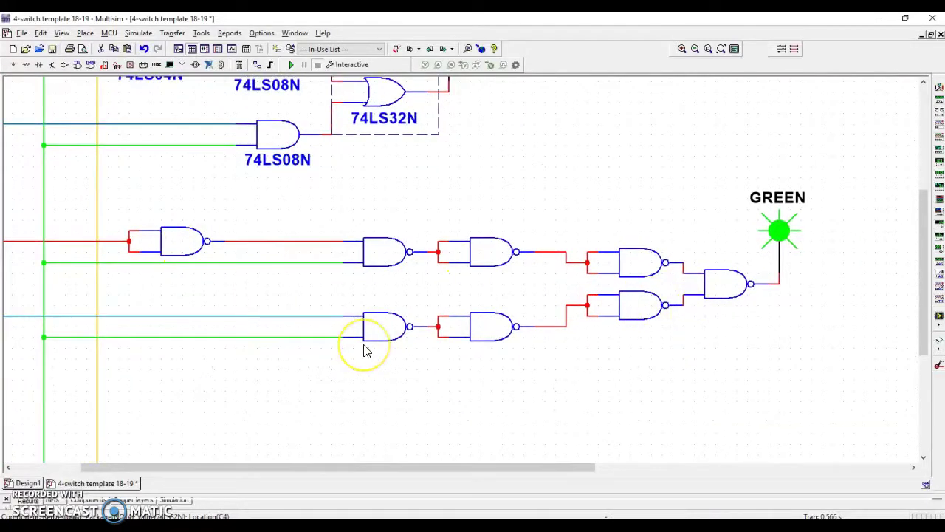
{"action": "left_click", "coordinate": [151, 245]}
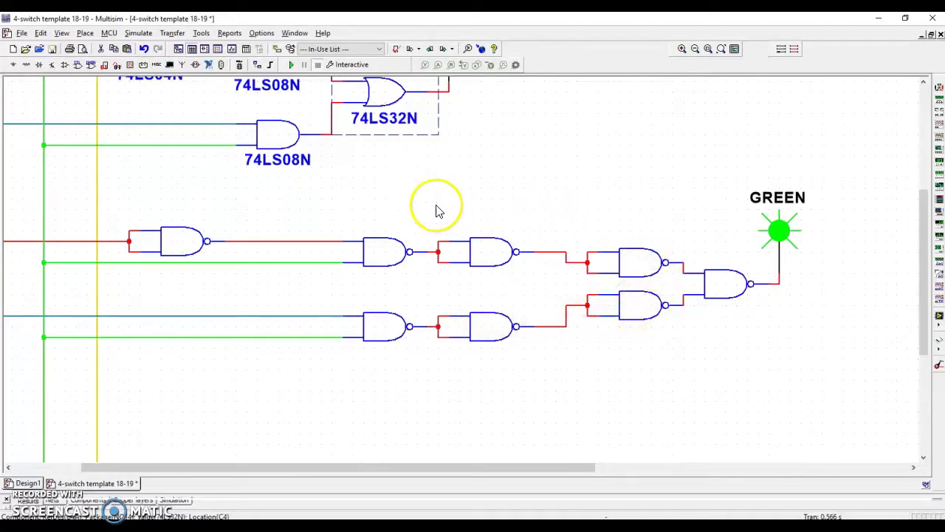
{"action": "left_click", "coordinate": [658, 285]}
{"action": "left_click_drag", "start_coordinate": [658, 285], "coordinate": [648, 187]}
{"action": "left_click", "coordinate": [380, 252]}
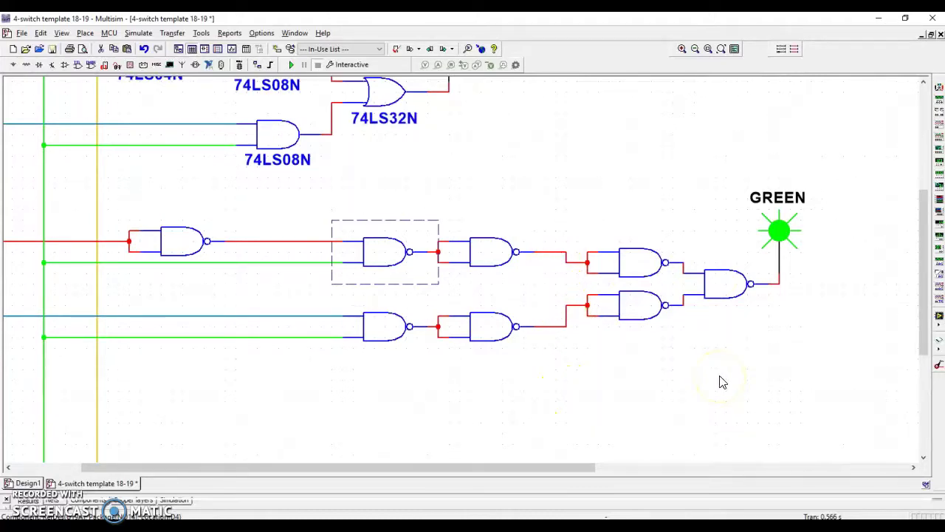
{"action": "left_click", "coordinate": [512, 301]}
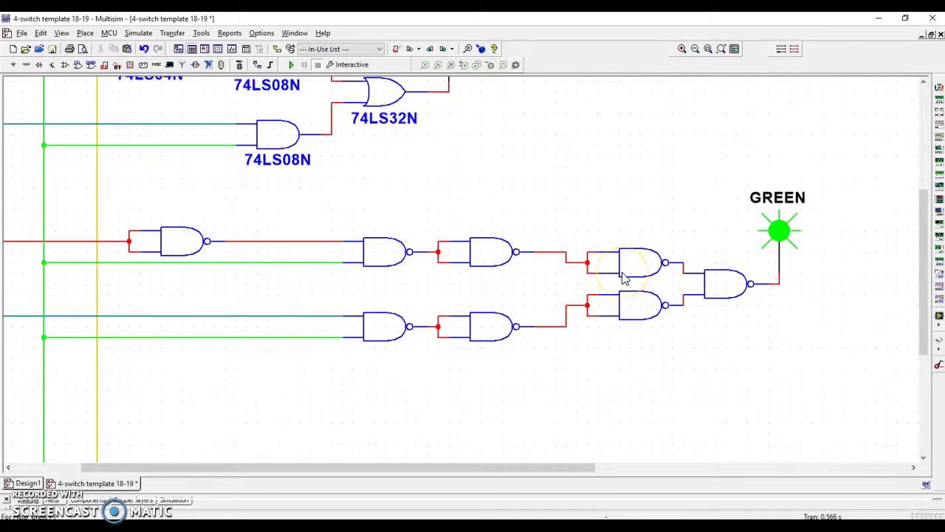
{"action": "left_click", "coordinate": [492, 260]}
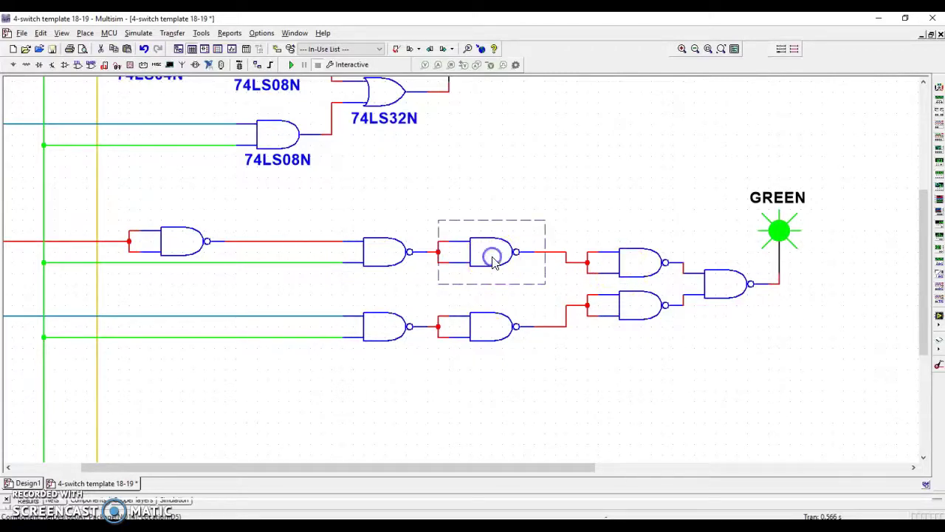
{"action": "left_click", "coordinate": [494, 330]}
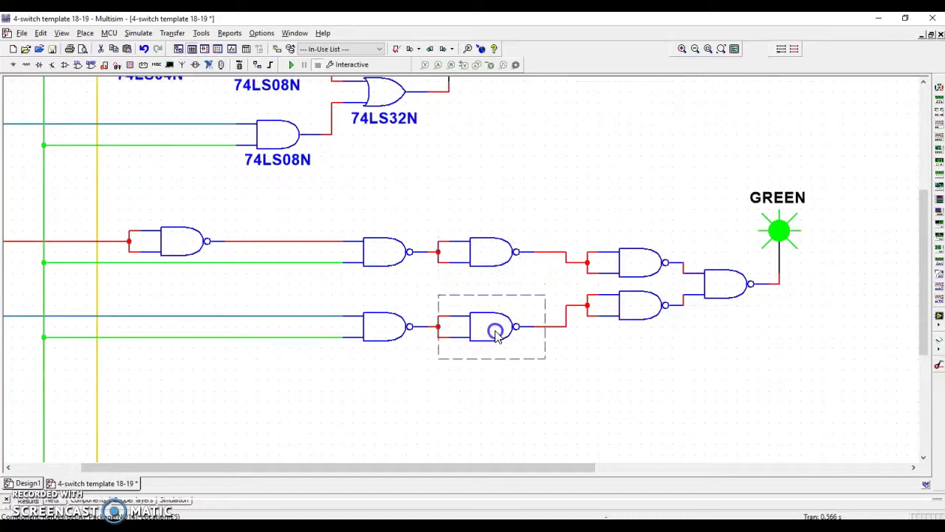
{"action": "left_click", "coordinate": [500, 408]}
{"action": "left_click", "coordinate": [474, 255]}
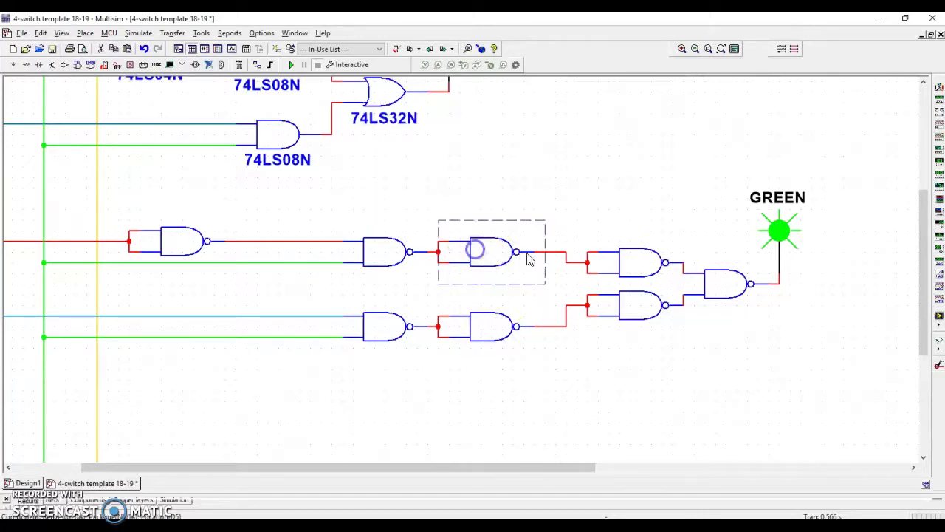
{"action": "left_click", "coordinate": [641, 259]}
{"action": "left_click", "coordinate": [497, 255]}
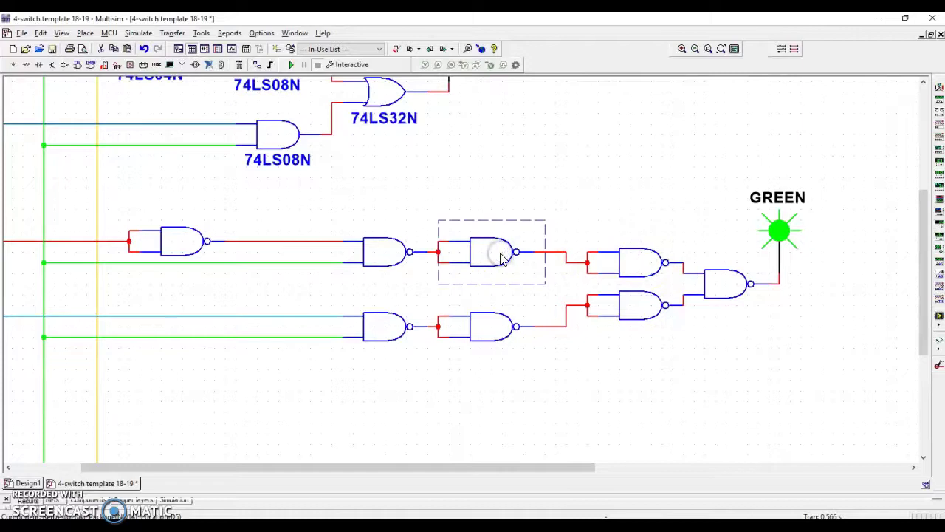
{"action": "left_click", "coordinate": [479, 228]}
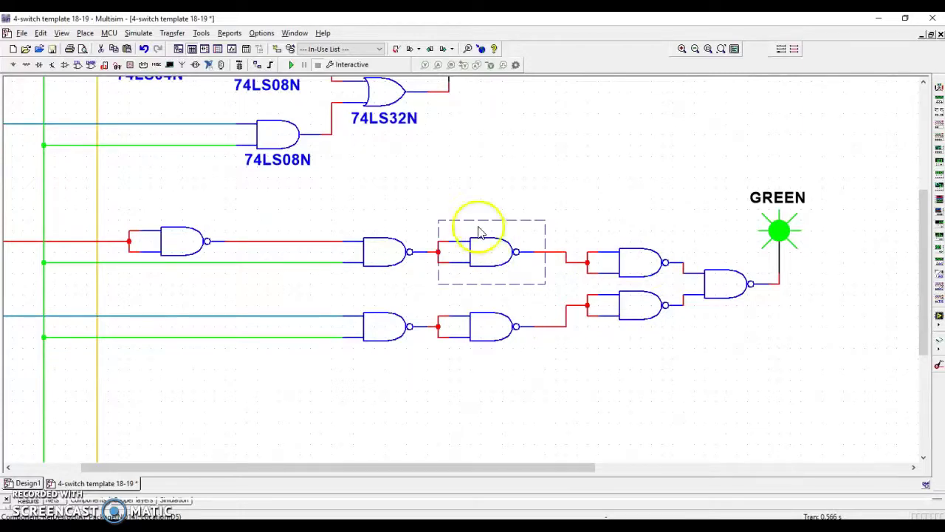
- Delete the upper redundant NAND pair and wire the upper NAND output to the final NAND's top input
{"action": "left_click", "coordinate": [450, 215]}
{"action": "left_click_drag", "start_coordinate": [446, 214], "coordinate": [649, 283]}
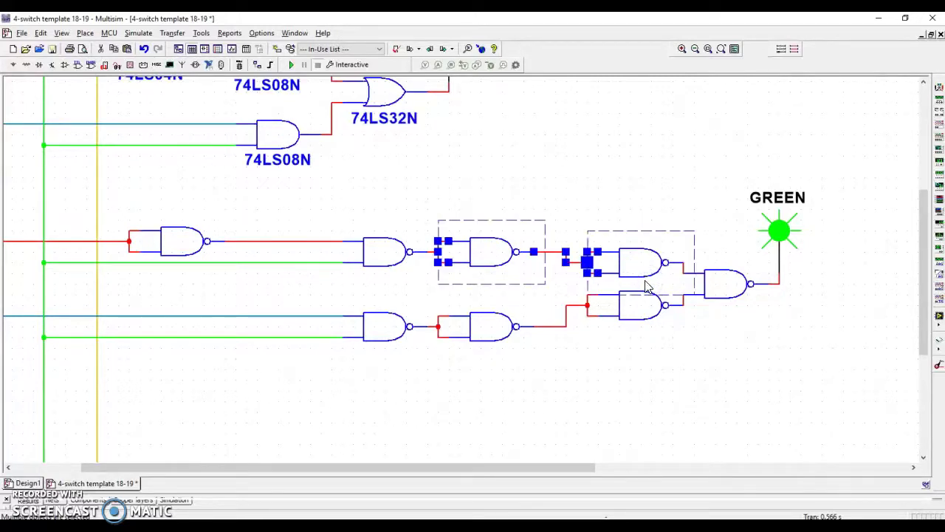
{"action": "key", "text": "Delete"}
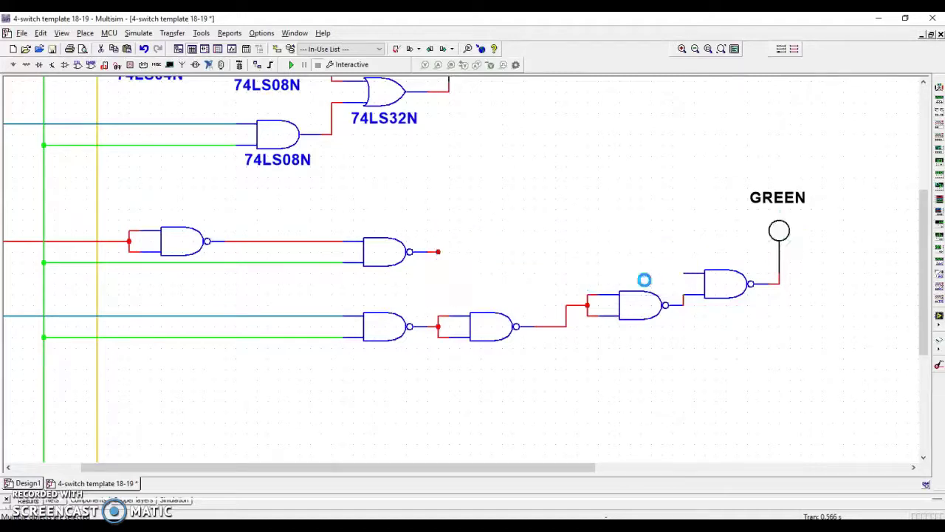
{"action": "left_click", "coordinate": [683, 274]}
{"action": "left_click", "coordinate": [439, 252]}
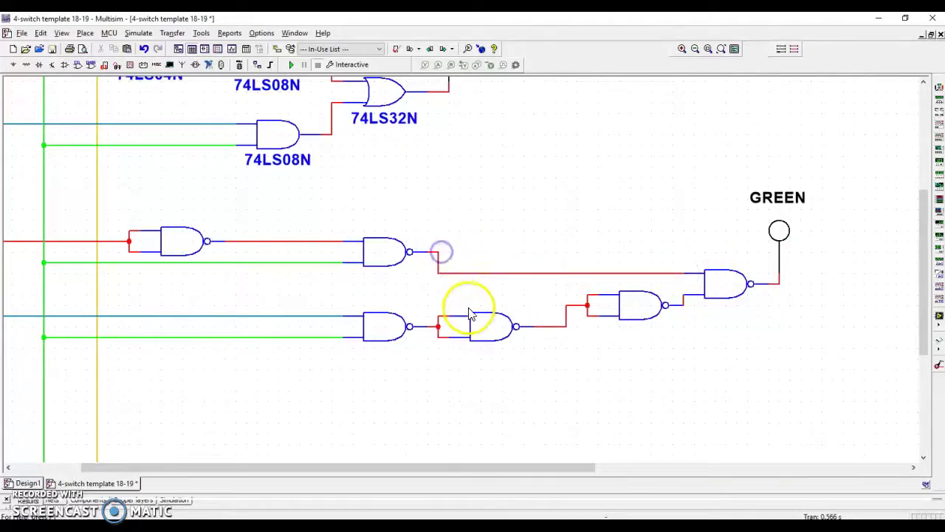
{"action": "left_click_drag", "start_coordinate": [467, 275], "coordinate": [473, 252]}
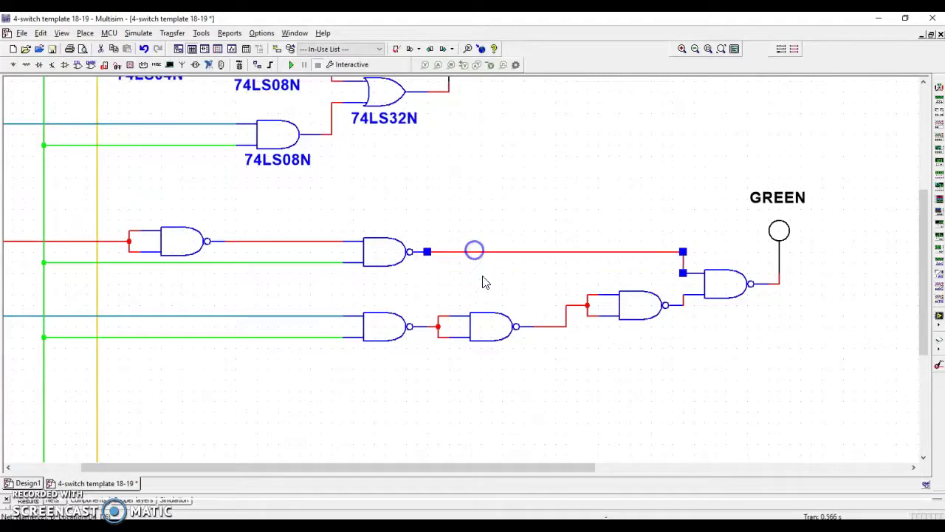
{"action": "left_click", "coordinate": [483, 276]}
- Delete the lower NAND pair and wire the lower NAND output to the final NAND's lower input
{"action": "left_click_drag", "start_coordinate": [435, 301], "coordinate": [661, 358]}
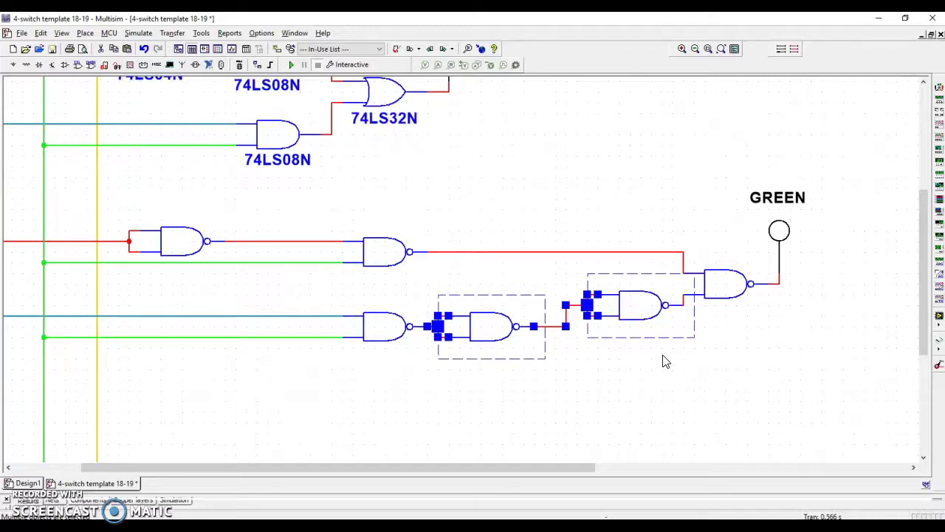
{"action": "key", "text": "Delete"}
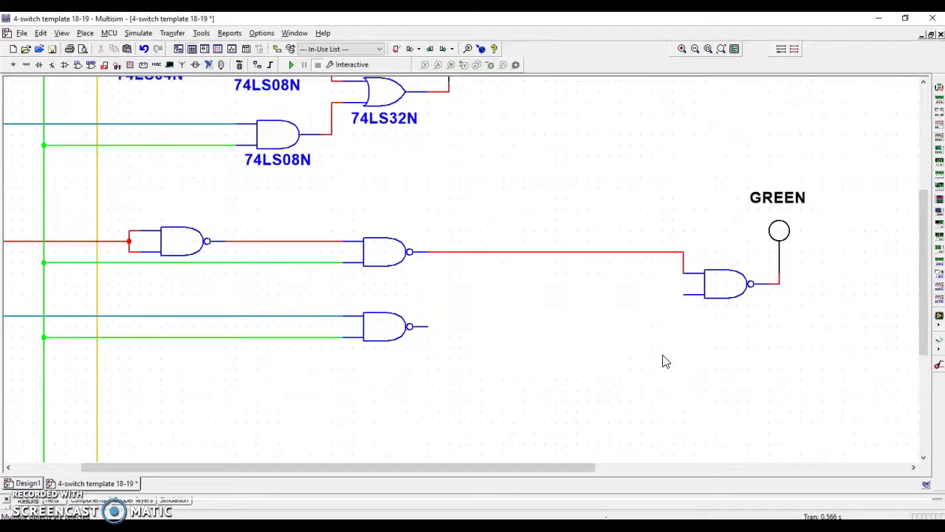
{"action": "left_click", "coordinate": [682, 294]}
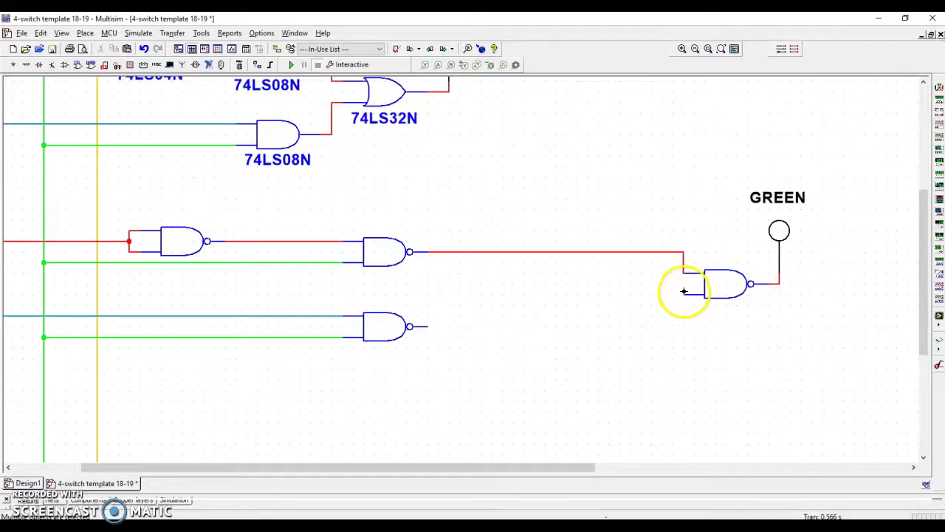
{"action": "left_click", "coordinate": [428, 326]}
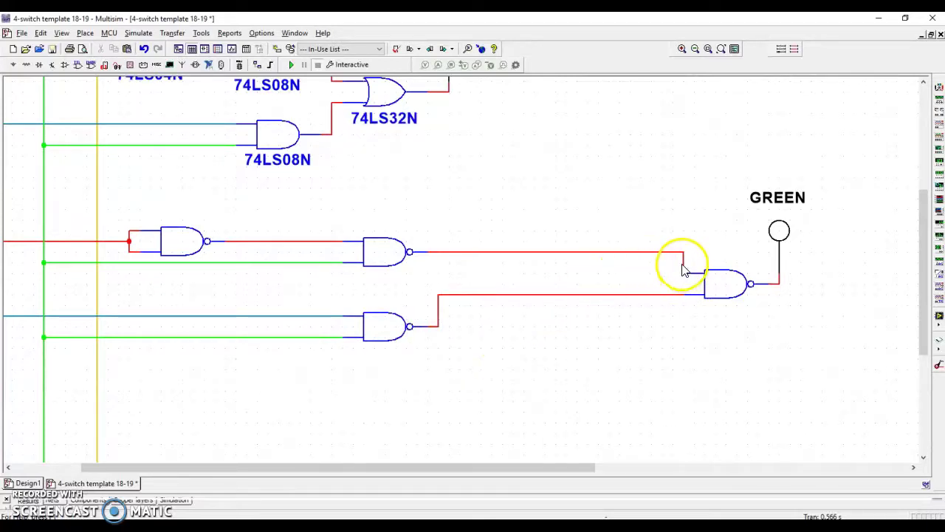
{"action": "left_click_drag", "start_coordinate": [681, 264], "coordinate": [438, 284]}
- Nudge the output NAND gate and GREEN probe left beside the middle NANDs
{"action": "left_click", "coordinate": [639, 311]}
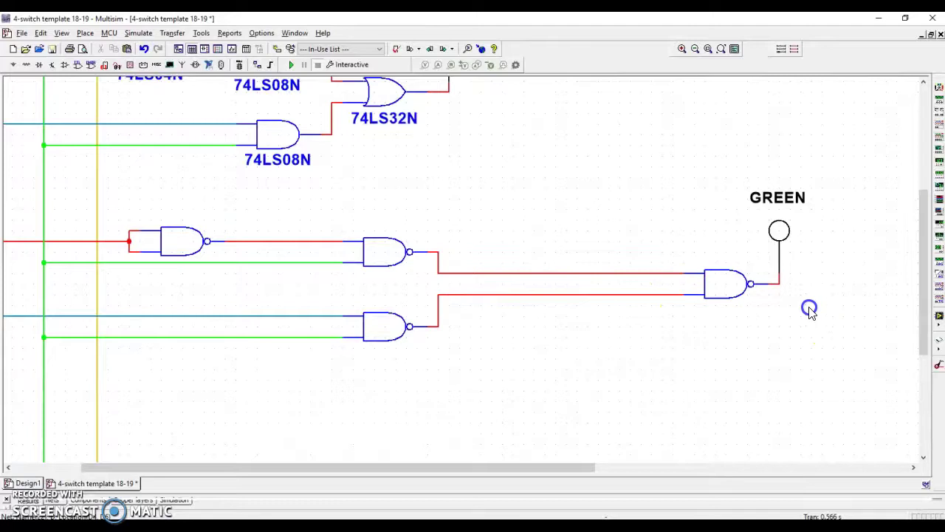
{"action": "left_click_drag", "start_coordinate": [825, 317], "coordinate": [686, 192]}
{"action": "key", "text": "Left"}
{"action": "key", "text": "Left"}
{"action": "key", "text": "Left"}
{"action": "key", "text": "Left"}
{"action": "key", "text": "Left"}
{"action": "key", "text": "Left"}
{"action": "key", "text": "Left"}
{"action": "key", "text": "Left"}
{"action": "key", "text": "Left"}
{"action": "key", "text": "Left"}
{"action": "key", "text": "Left"}
{"action": "key", "text": "Left"}
{"action": "key", "text": "Left"}
{"action": "key", "text": "Left"}
{"action": "key", "text": "Left"}
{"action": "key", "text": "Left"}
{"action": "key", "text": "Left"}
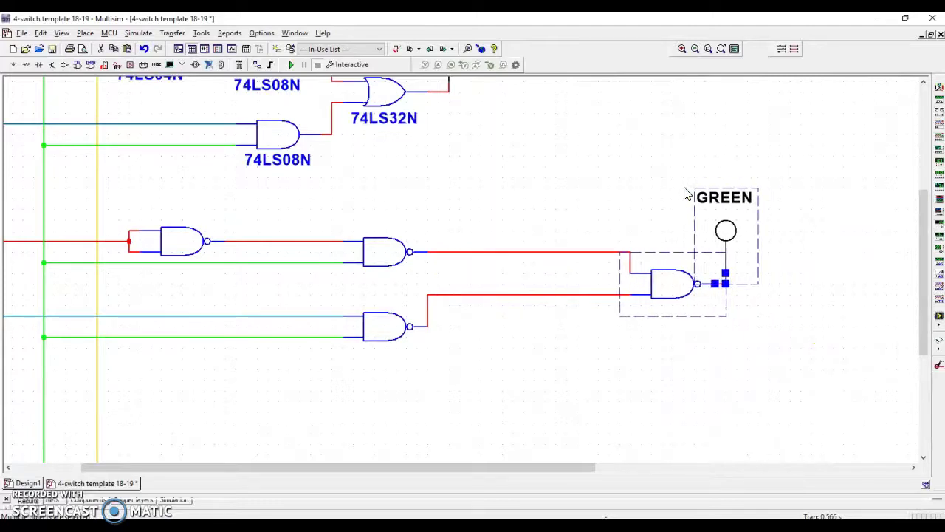
{"action": "key", "text": "Left"}
{"action": "key", "text": "Left"}
{"action": "key", "text": "Left"}
{"action": "key", "text": "Up"}
{"action": "key", "text": "Up"}
{"action": "key", "text": "Up"}
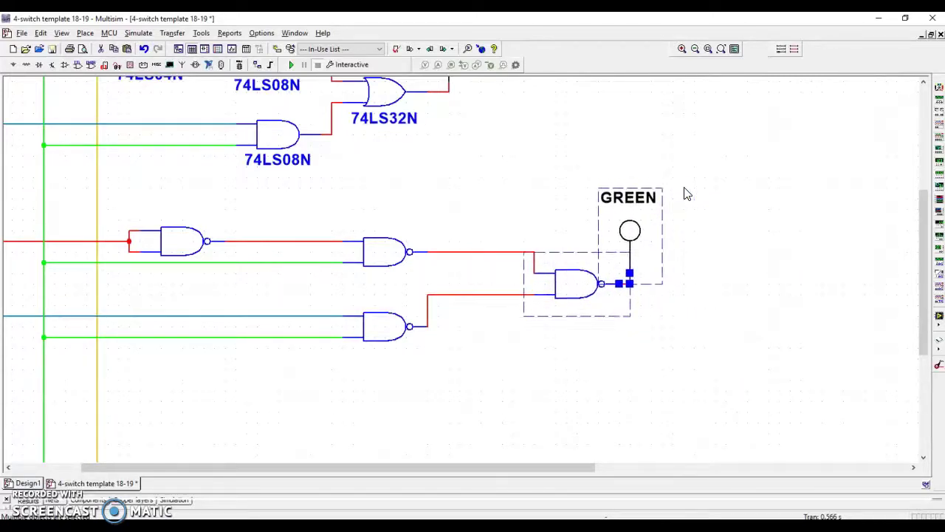
{"action": "key", "text": "Left"}
{"action": "key", "text": "Left"}
{"action": "key", "text": "Left"}
{"action": "key", "text": "Left"}
{"action": "key", "text": "Left"}
{"action": "key", "text": "Left"}
{"action": "key", "text": "Left"}
{"action": "key", "text": "Left"}
{"action": "key", "text": "Left"}
{"action": "key", "text": "Left"}
{"action": "key", "text": "Left"}
{"action": "key", "text": "Down"}
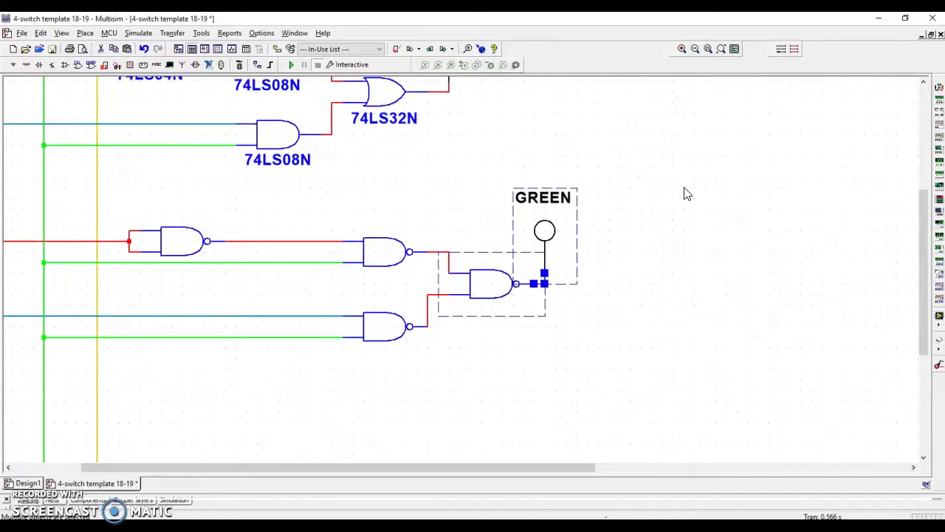
- Shift the three NAND gates and GREEN probe one step left
{"action": "left_click", "coordinate": [426, 312]}
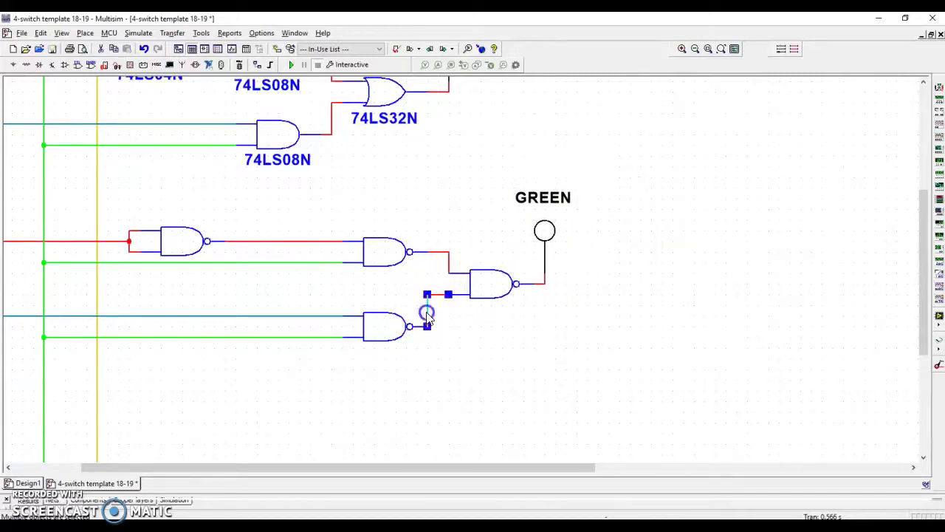
{"action": "left_click", "coordinate": [447, 316]}
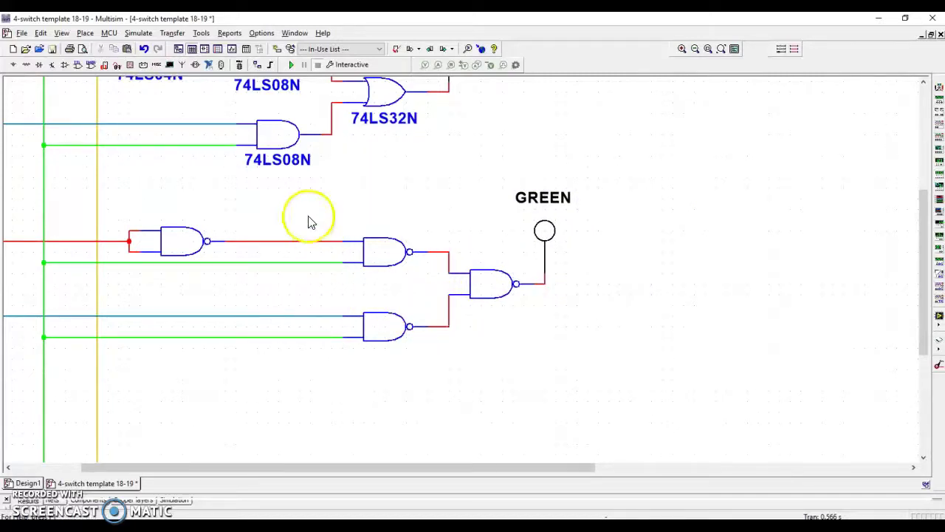
{"action": "left_click_drag", "start_coordinate": [339, 199], "coordinate": [618, 379]}
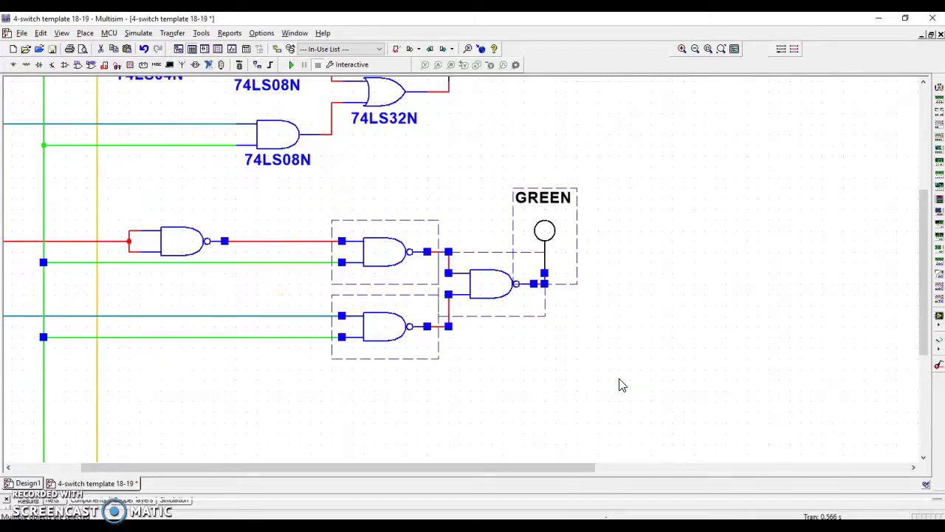
{"action": "key", "text": "Left"}
{"action": "key", "text": "Left"}
{"action": "key", "text": "Left"}
{"action": "key", "text": "Left"}
{"action": "key", "text": "Left"}
{"action": "key", "text": "Left"}
{"action": "key", "text": "Left"}
{"action": "key", "text": "Left"}
{"action": "key", "text": "Left"}
{"action": "key", "text": "Left"}
{"action": "key", "text": "Left"}
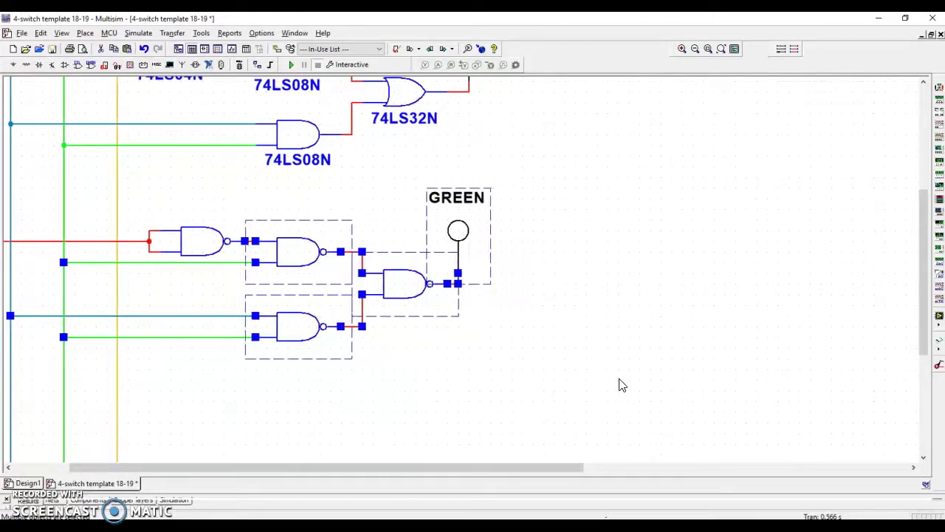
{"action": "left_click", "coordinate": [620, 384]}
{"action": "scroll", "coordinate": [538, 256], "scroll_direction": "up", "scroll_amount": 2}
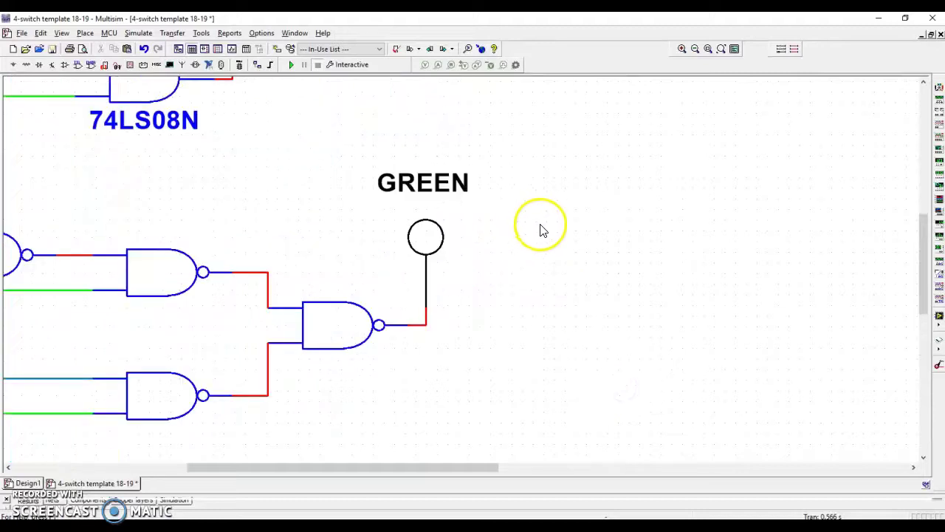
- Fit the whole circuit in view and start the simulation
{"action": "scroll", "coordinate": [540, 228], "scroll_direction": "down", "scroll_amount": 3}
{"action": "left_click_drag", "start_coordinate": [539, 228], "coordinate": [588, 252]}
{"action": "scroll", "coordinate": [594, 317], "scroll_direction": "down", "scroll_amount": 2}
{"action": "scroll", "coordinate": [582, 312], "scroll_direction": "up", "scroll_amount": 2}
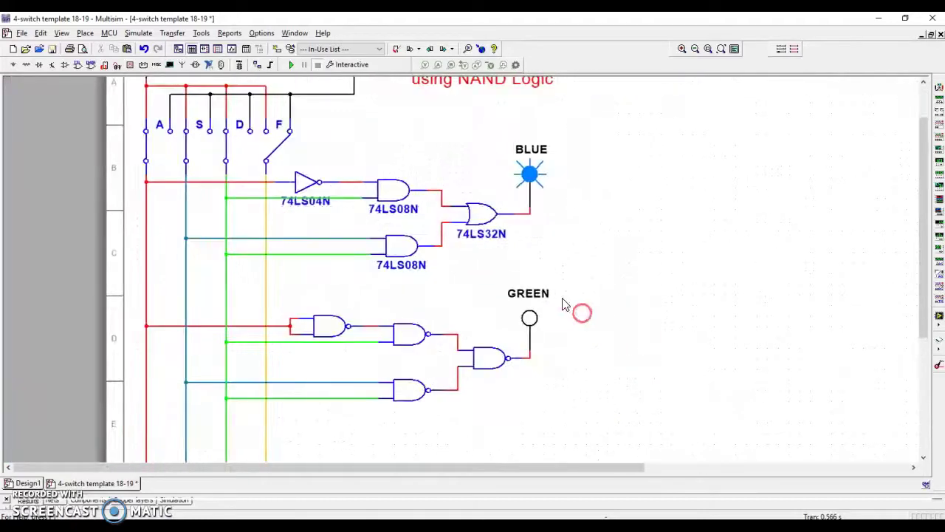
{"action": "left_click", "coordinate": [291, 65]}
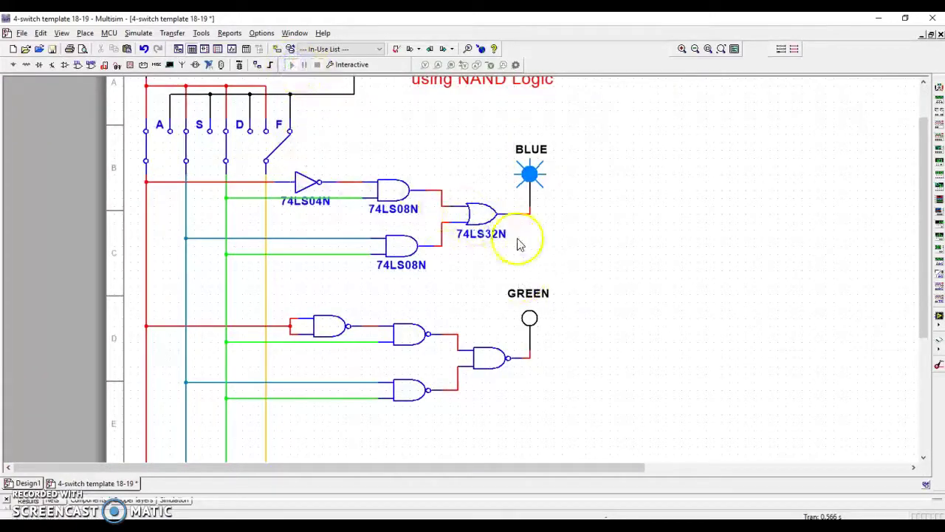
- Toggle switches A, S and D through several combinations, comparing the GREEN and BLUE probes
{"action": "key", "text": "a"}
{"action": "key", "text": "a"}
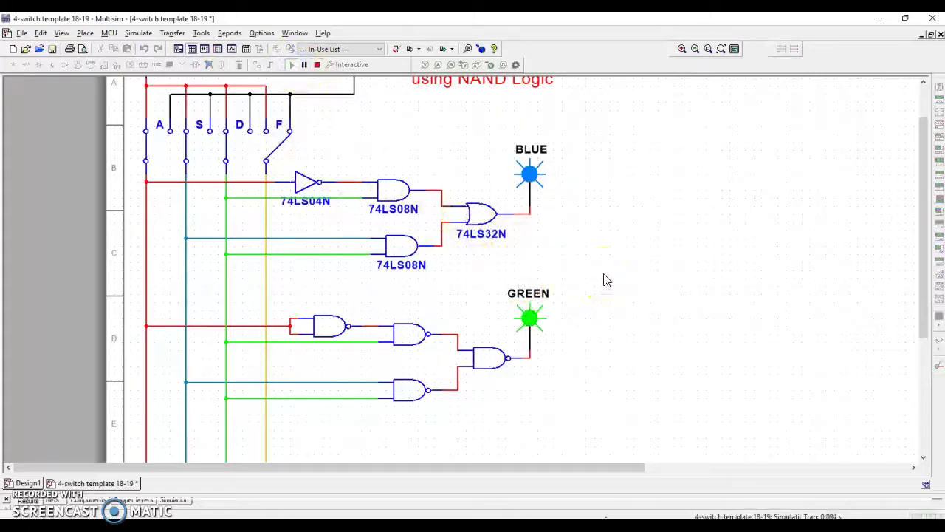
{"action": "key", "text": "s"}
{"action": "key", "text": "d"}
{"action": "key", "text": "a"}
{"action": "key", "text": "a"}
{"action": "key", "text": "a"}
{"action": "key", "text": "s"}
{"action": "key", "text": "a"}
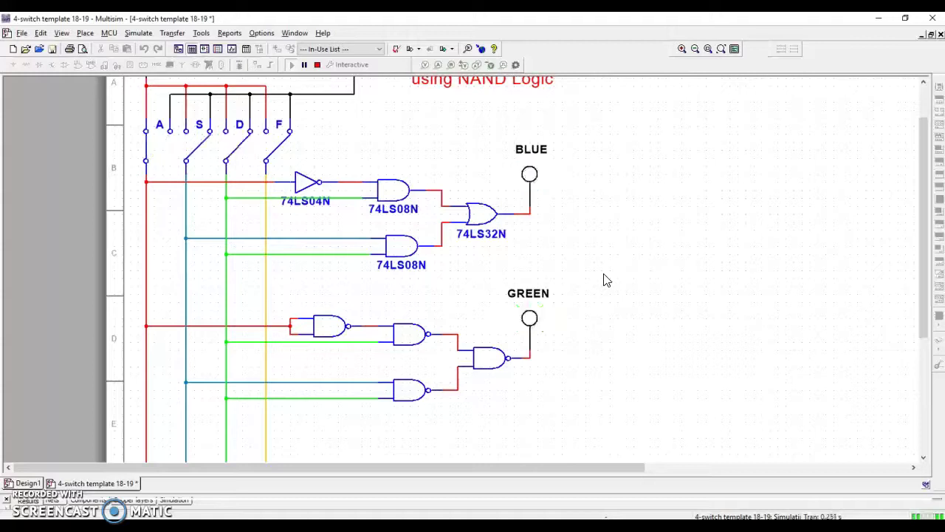
{"action": "key", "text": "s"}
{"action": "key", "text": "d"}
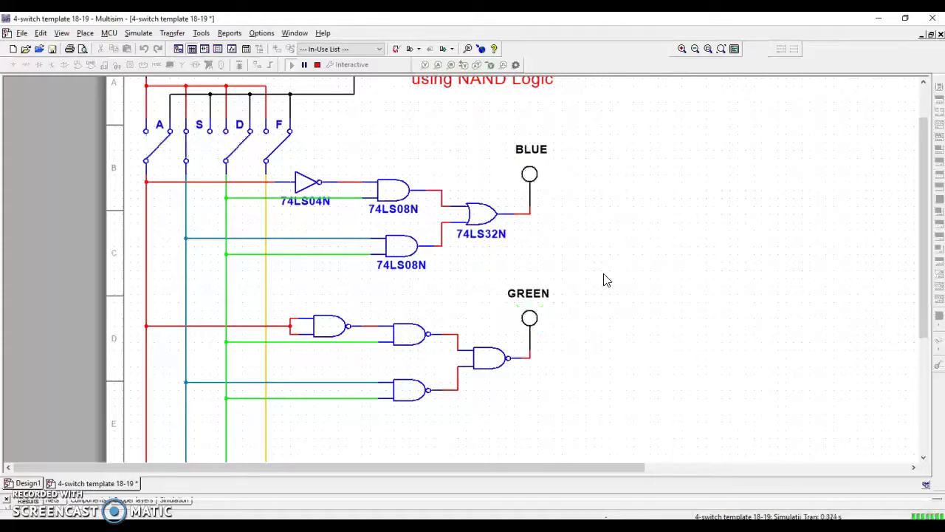
{"action": "key", "text": "a"}
{"action": "key", "text": "s"}
{"action": "key", "text": "a"}
{"action": "key", "text": "s"}
{"action": "key", "text": "a"}
{"action": "key", "text": "s"}
{"action": "key", "text": "s"}
{"action": "key", "text": "d"}
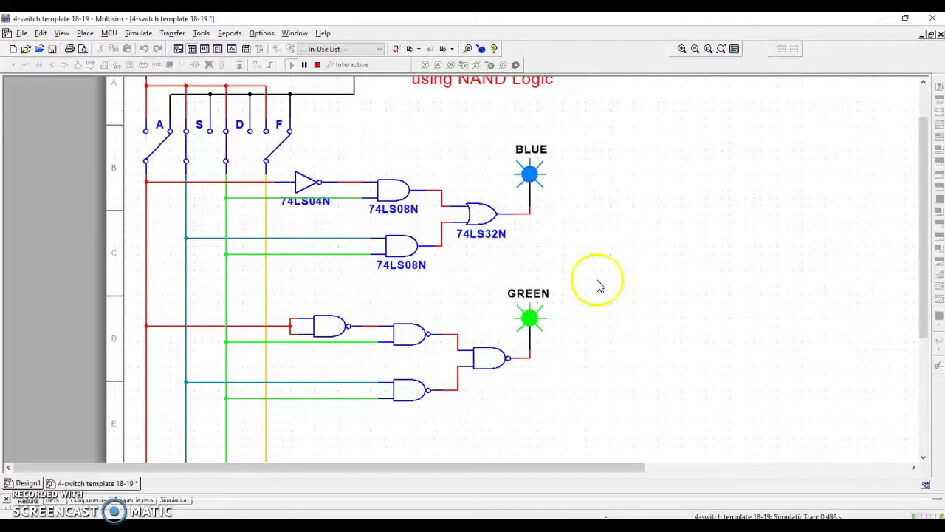
- Zoom in on the lit GREEN probe, zoom back out, and flip switch F
{"action": "scroll", "coordinate": [390, 344], "scroll_direction": "up", "scroll_amount": 5}
{"action": "left_click_drag", "start_coordinate": [386, 345], "coordinate": [457, 211]}
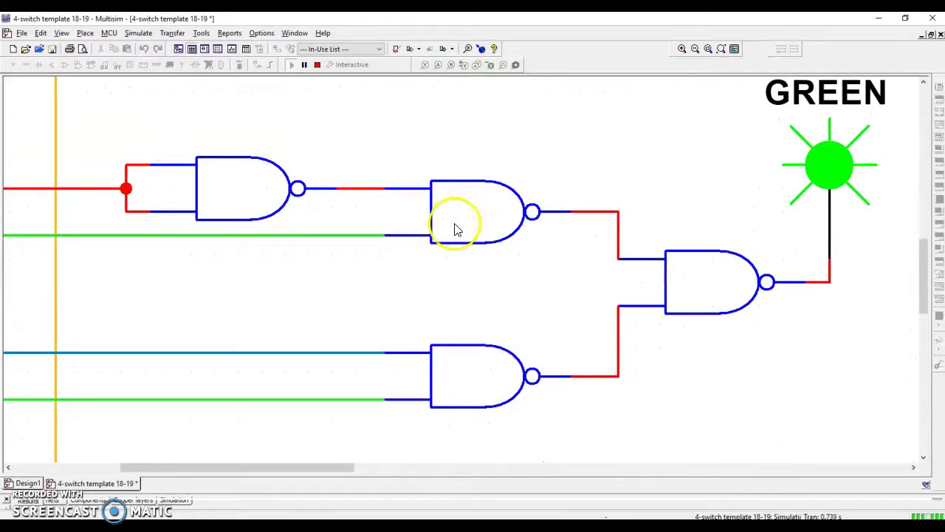
{"action": "scroll", "coordinate": [453, 222], "scroll_direction": "down", "scroll_amount": 5}
{"action": "left_click_drag", "start_coordinate": [449, 253], "coordinate": [471, 337]}
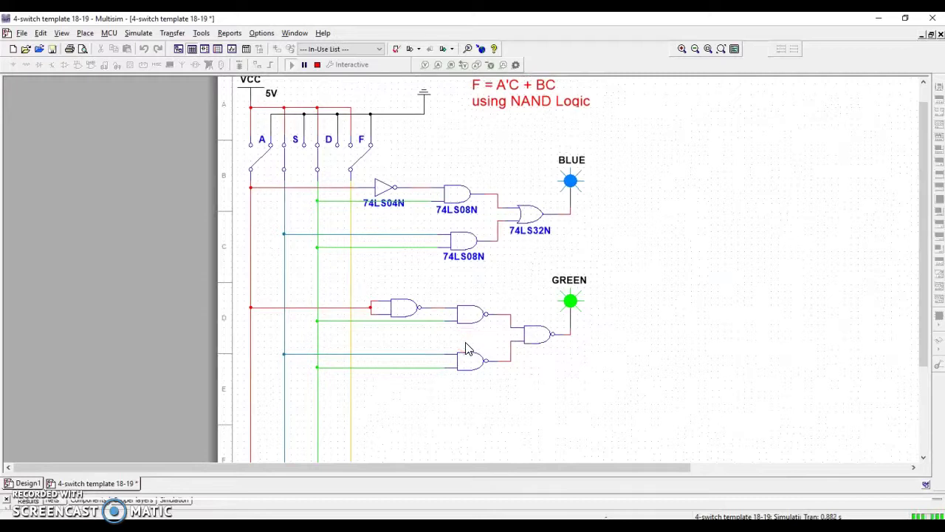
{"action": "left_click", "coordinate": [529, 296]}
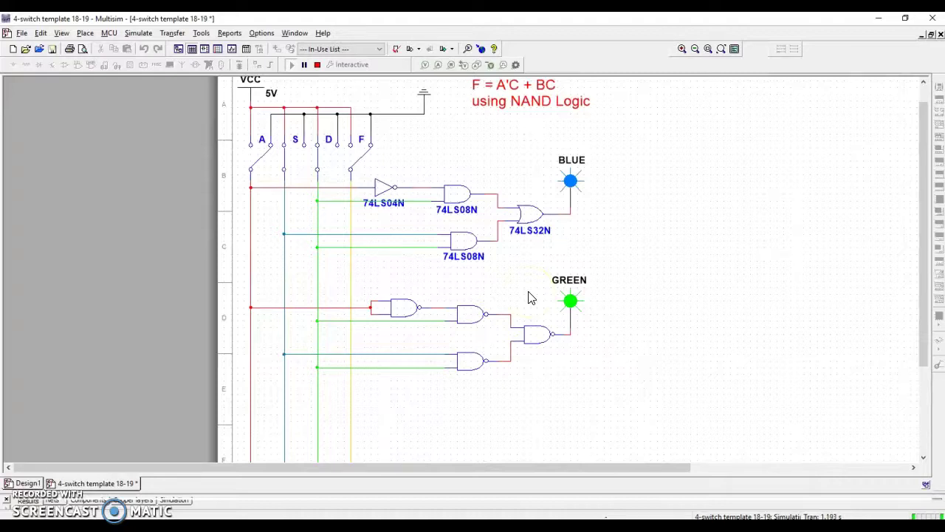
{"action": "left_click", "coordinate": [372, 133]}
- Stop the simulation and undo the last nudge of the NAND gates with Ctrl+Z
{"action": "left_click", "coordinate": [318, 64]}
{"action": "left_click", "coordinate": [618, 281]}
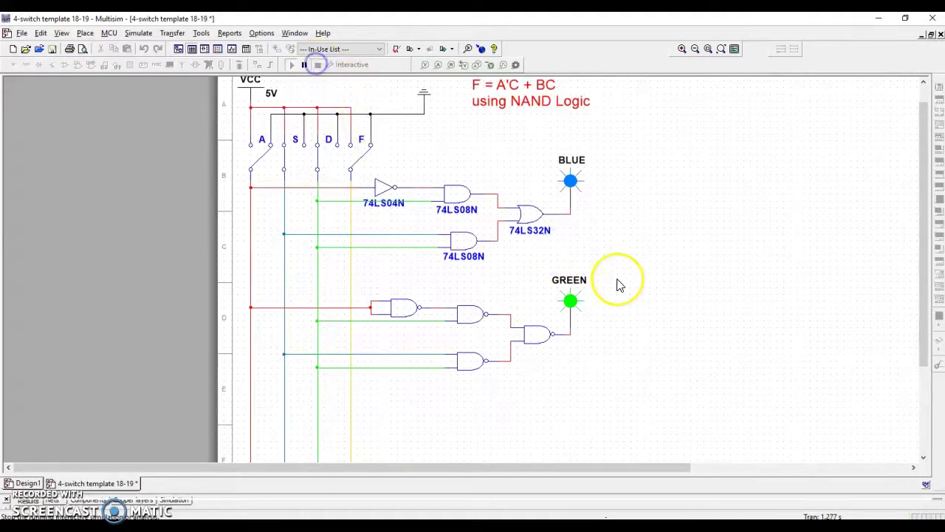
{"action": "scroll", "coordinate": [618, 280], "scroll_direction": "right", "scroll_amount": 3}
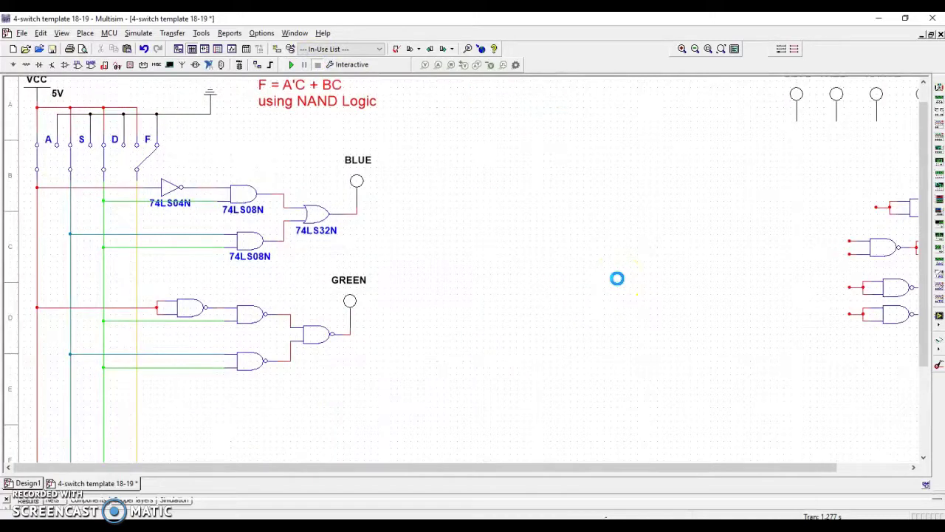
{"action": "key", "text": "ctrl+z"}
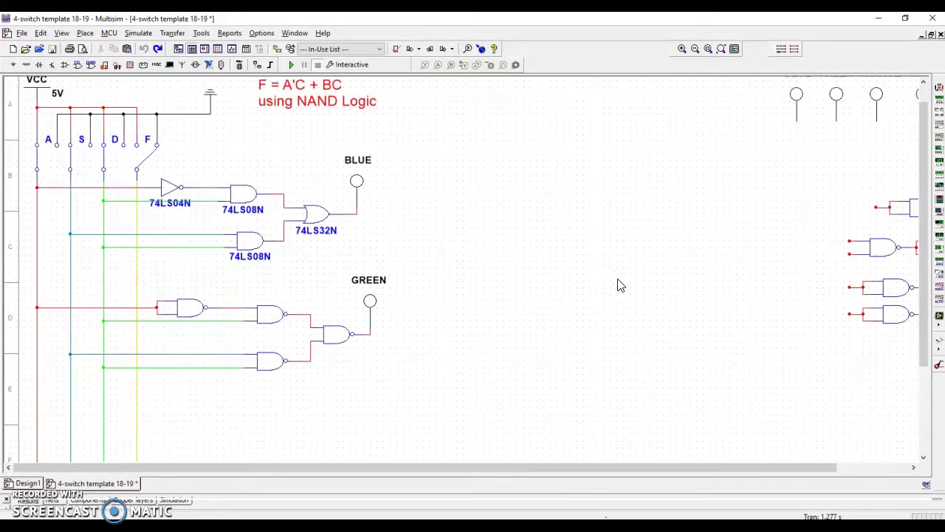